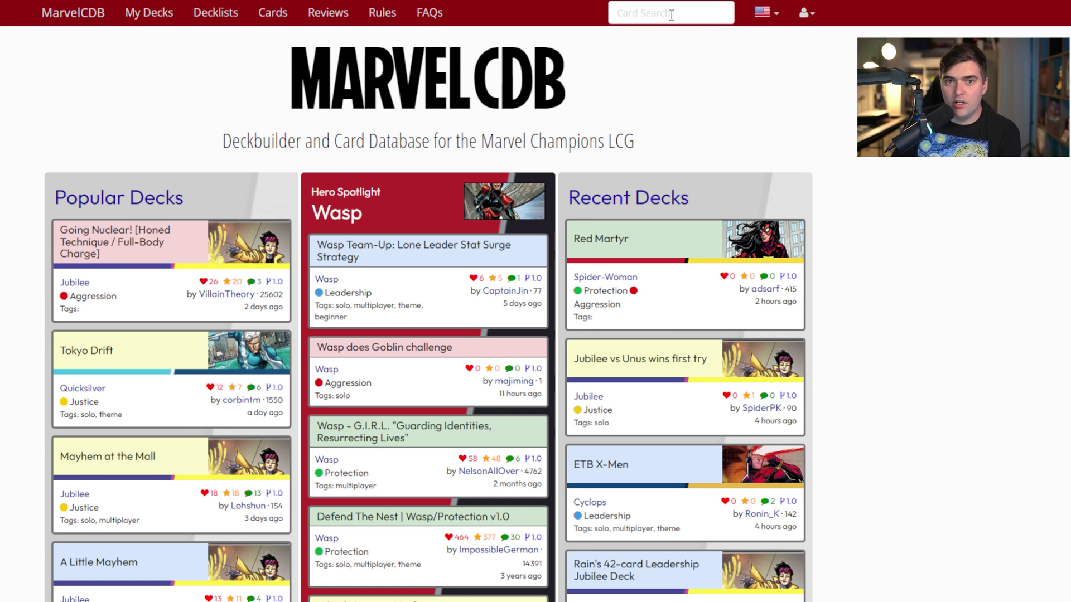
Go to the Cards search page and place the cursor in the empty Name field
left_click(268, 22)
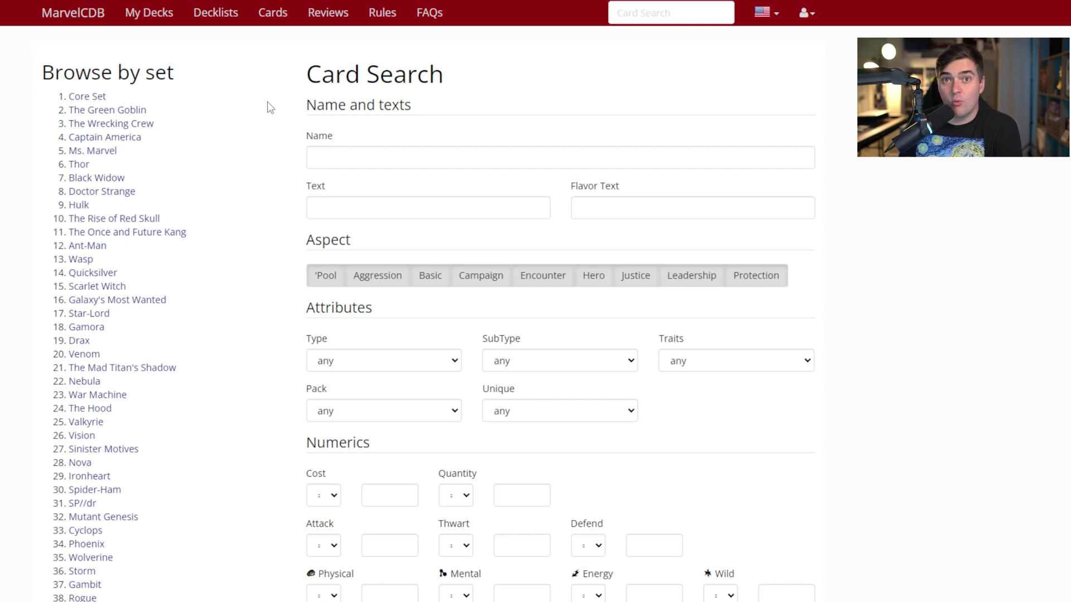
left_click(339, 162)
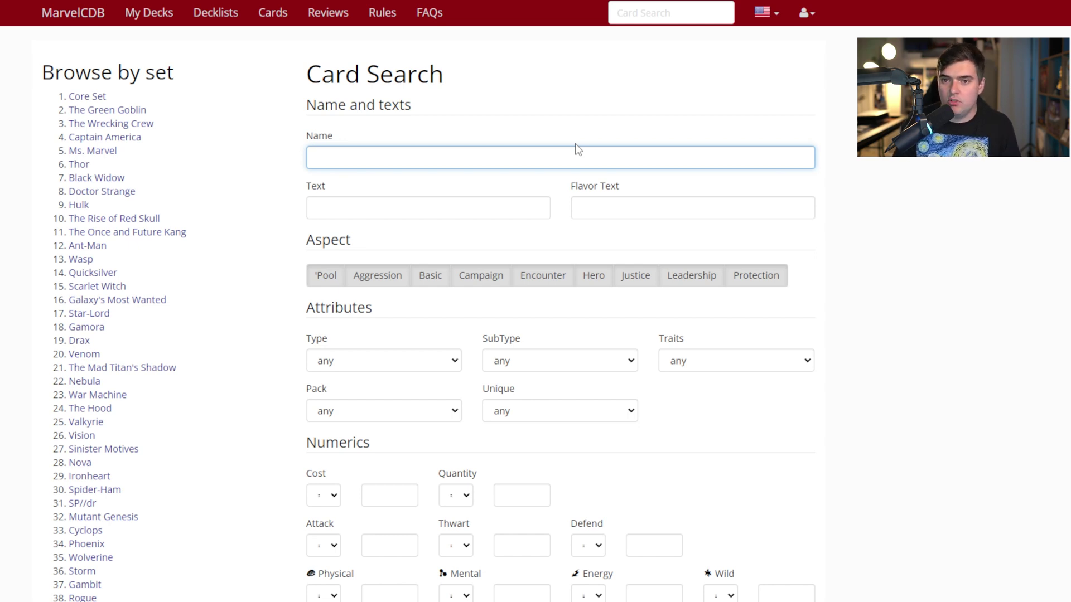
left_click(359, 205)
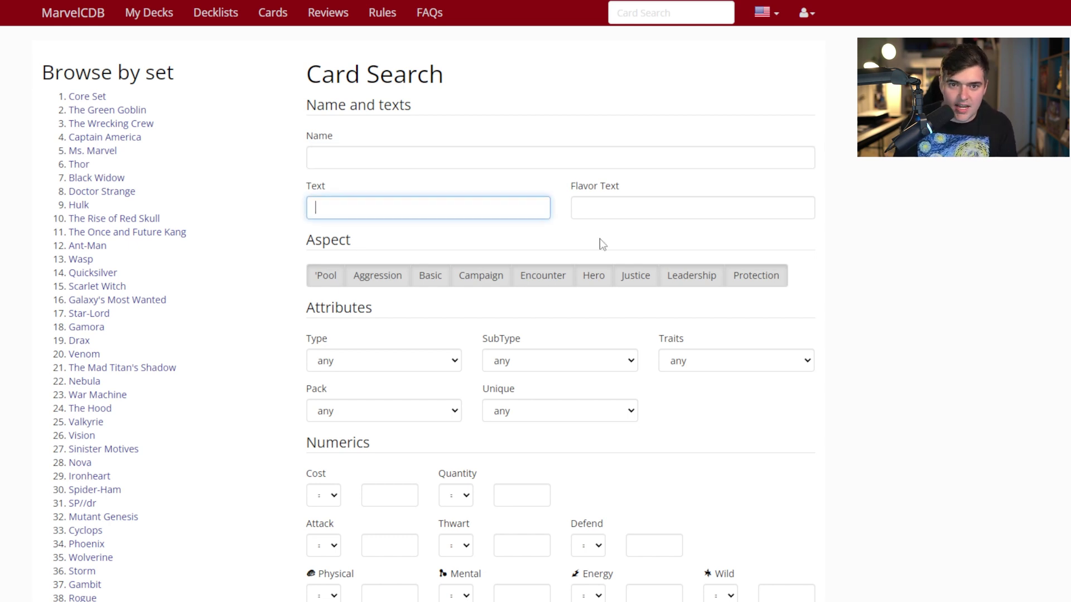
type("c")
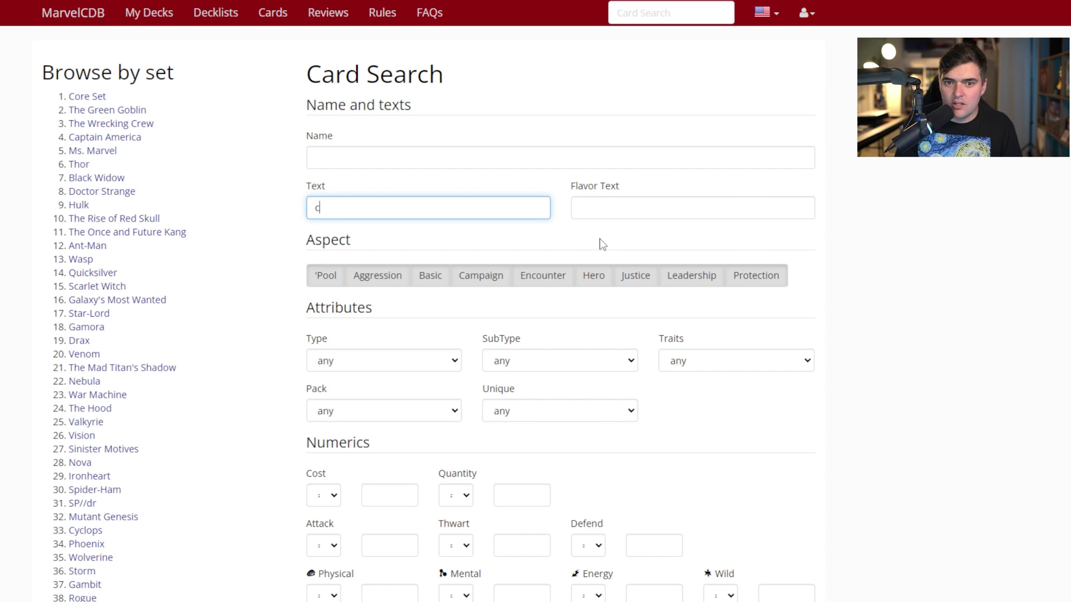
type("onfuse")
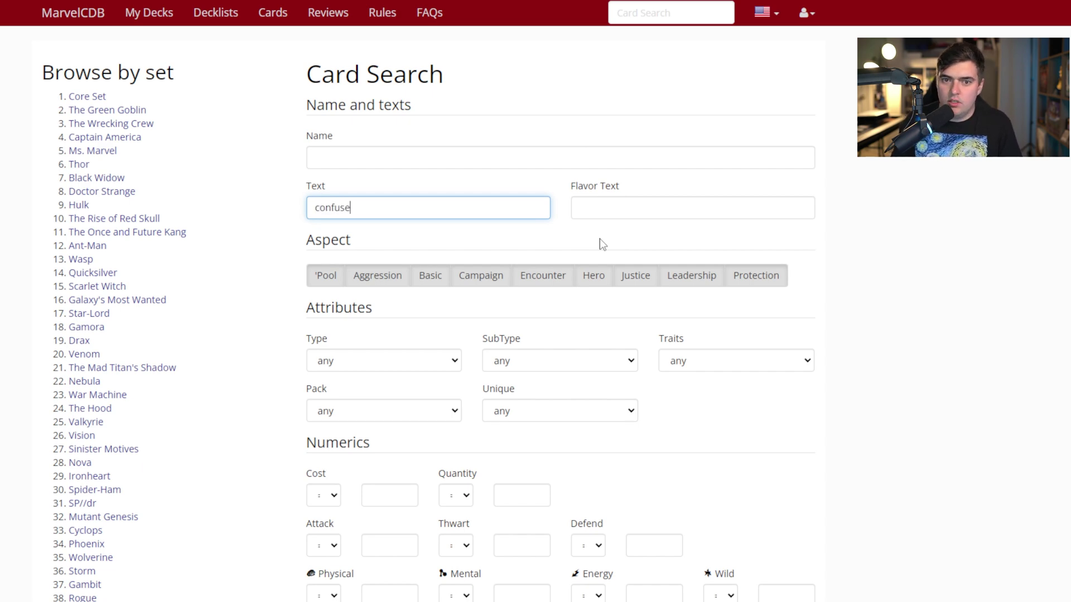
scroll(639, 246, "down", 6)
left_click(663, 545)
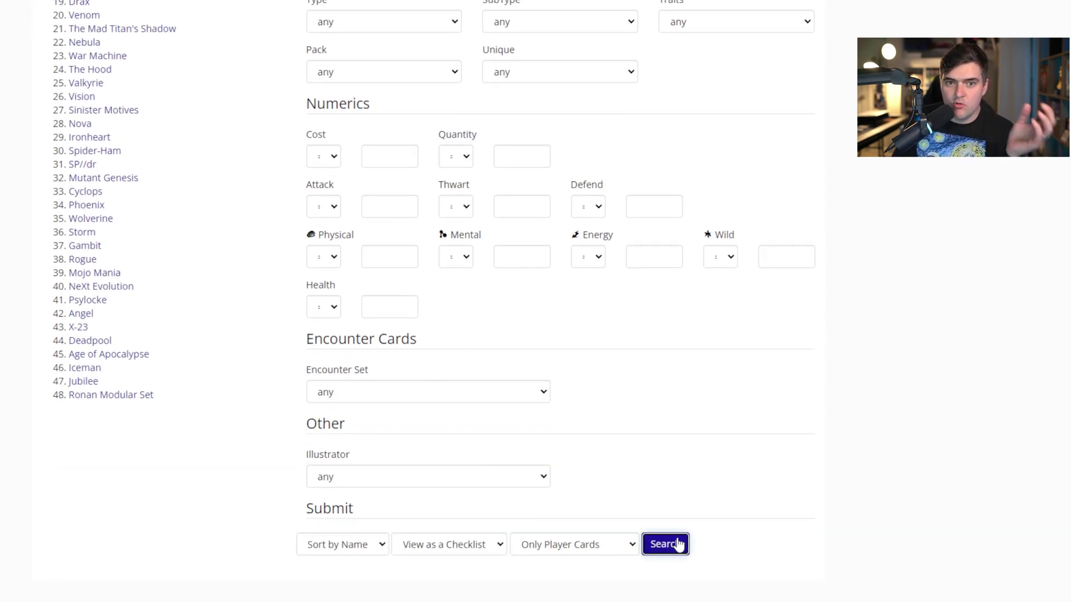
scroll(635, 449, "down", 5)
scroll(638, 450, "down", 10)
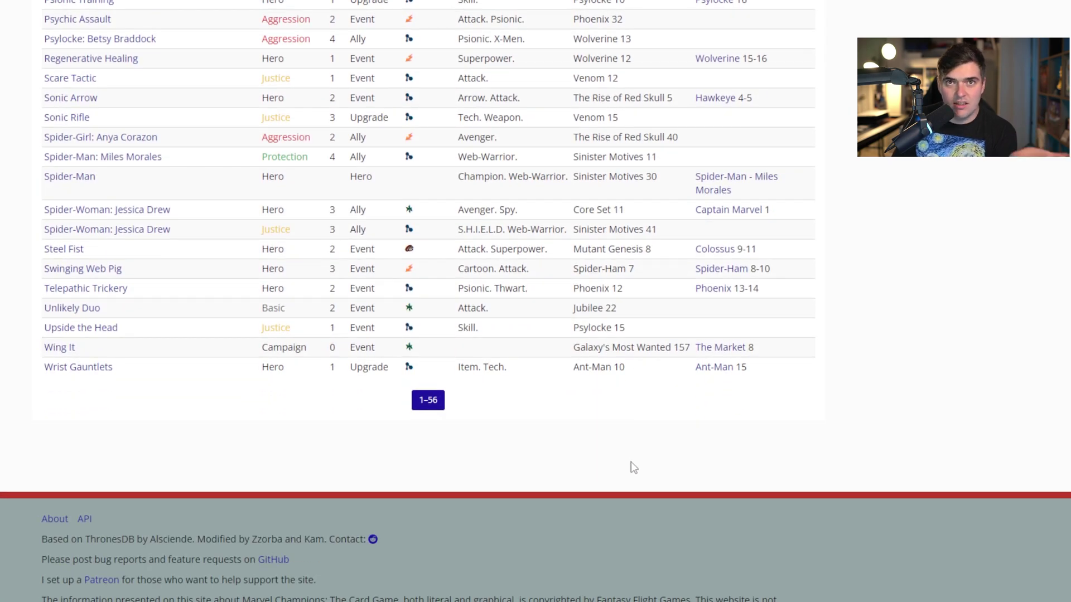
key("alt+Left")
scroll(402, 195, "up", 6)
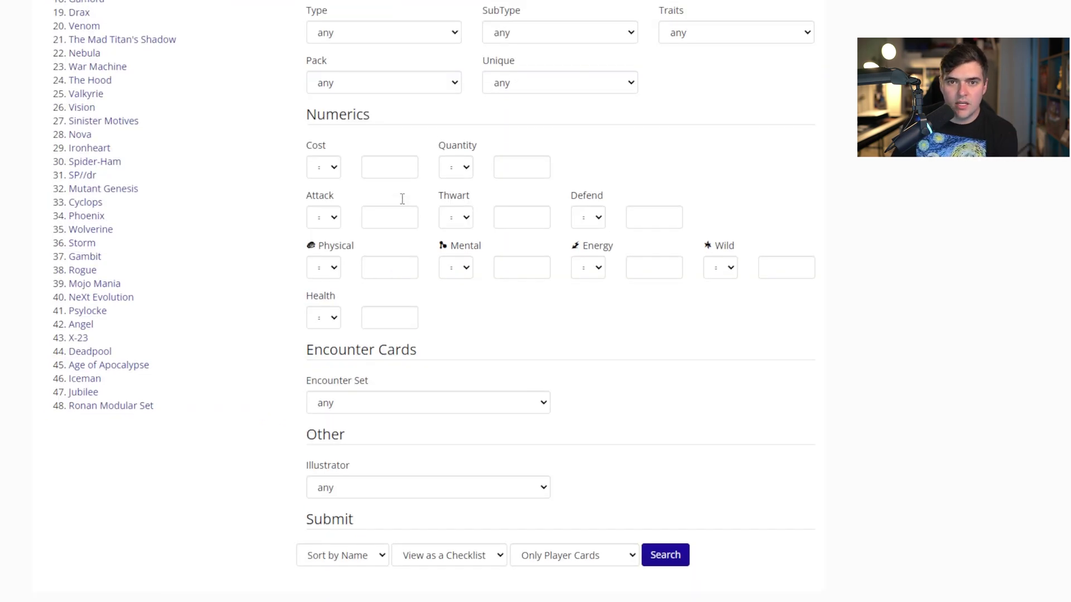
double_click(387, 202)
key("BackSpace")
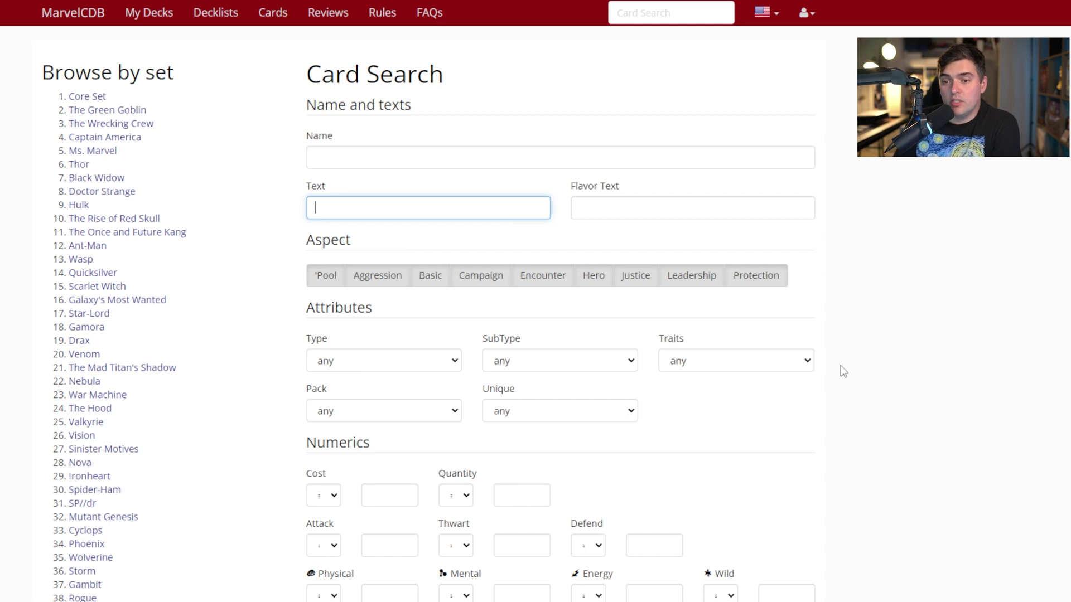
Filter the card search by the Item trait, leaving the card Type at any
left_click(754, 364)
scroll(752, 260, "down", 18)
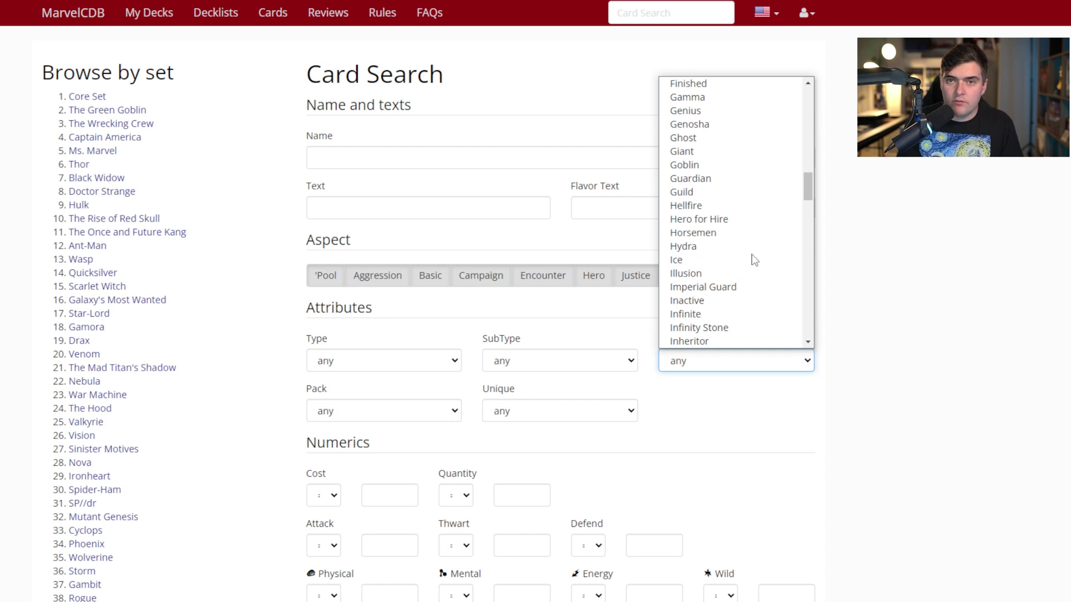
type("it")
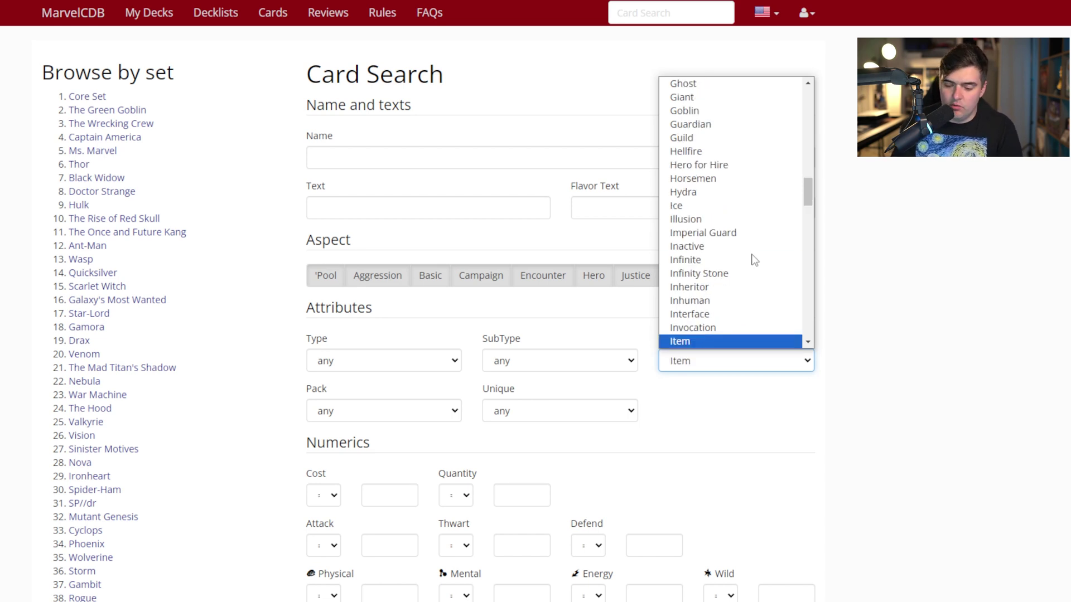
left_click(715, 342)
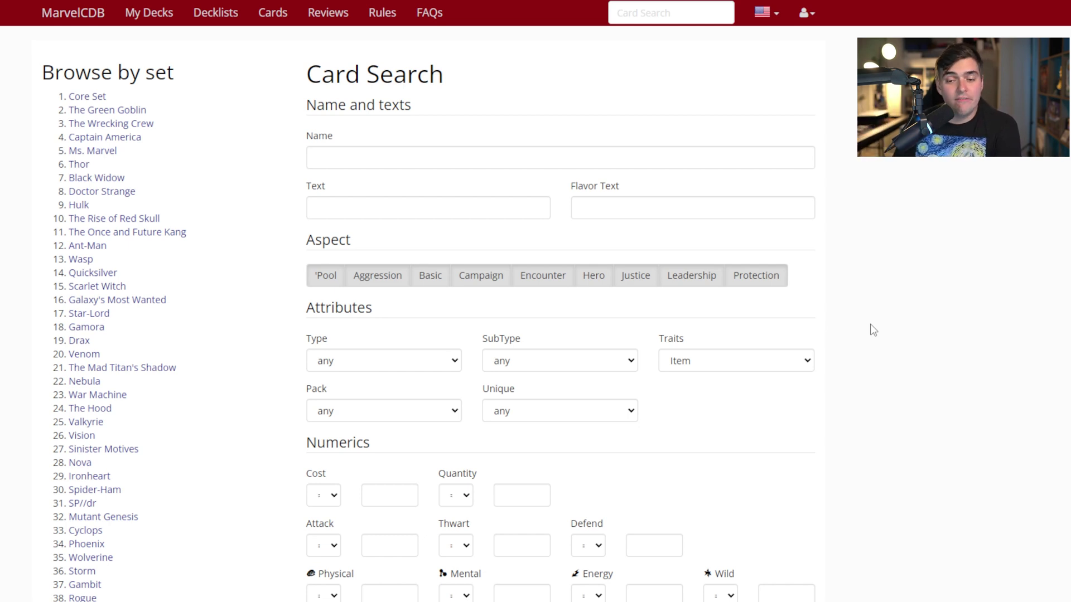
left_click(413, 360)
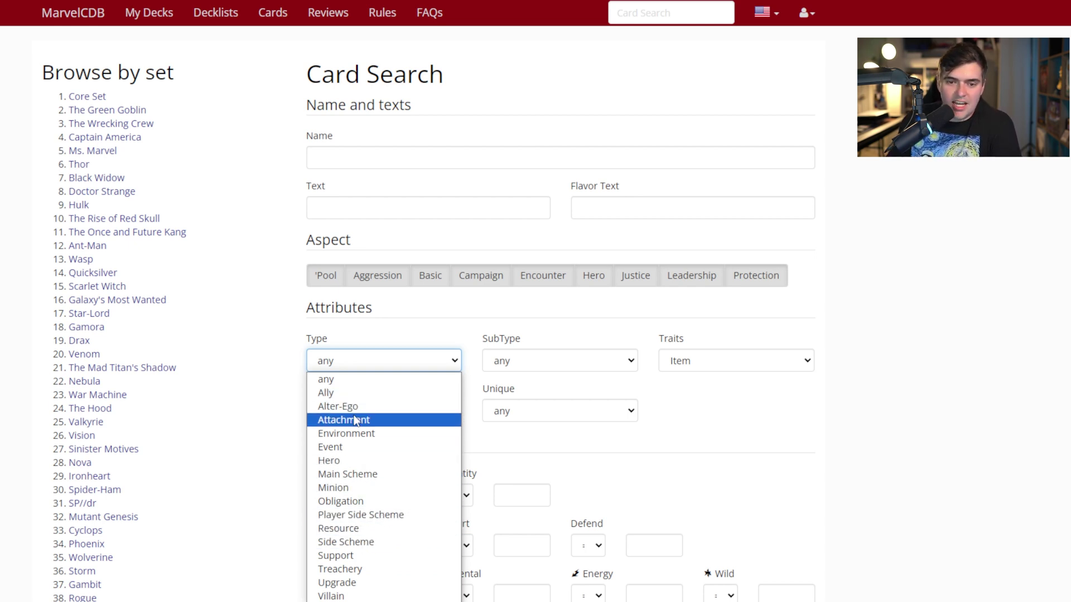
left_click(835, 426)
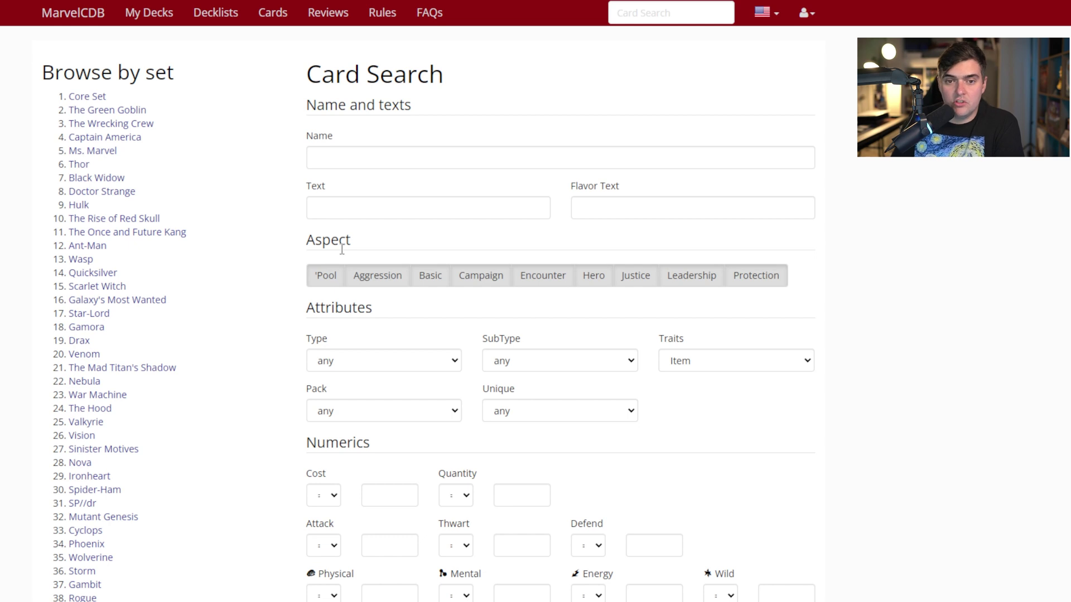
Deselect the Campaign, Encounter and Hero aspects while keeping 'Pool selected
left_click(325, 281)
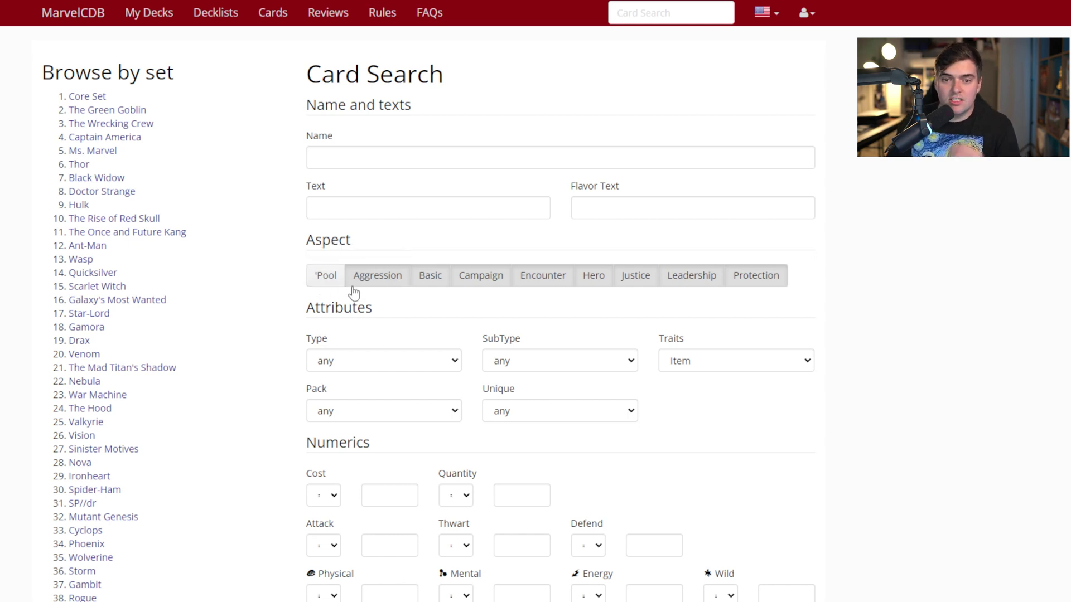
left_click(330, 280)
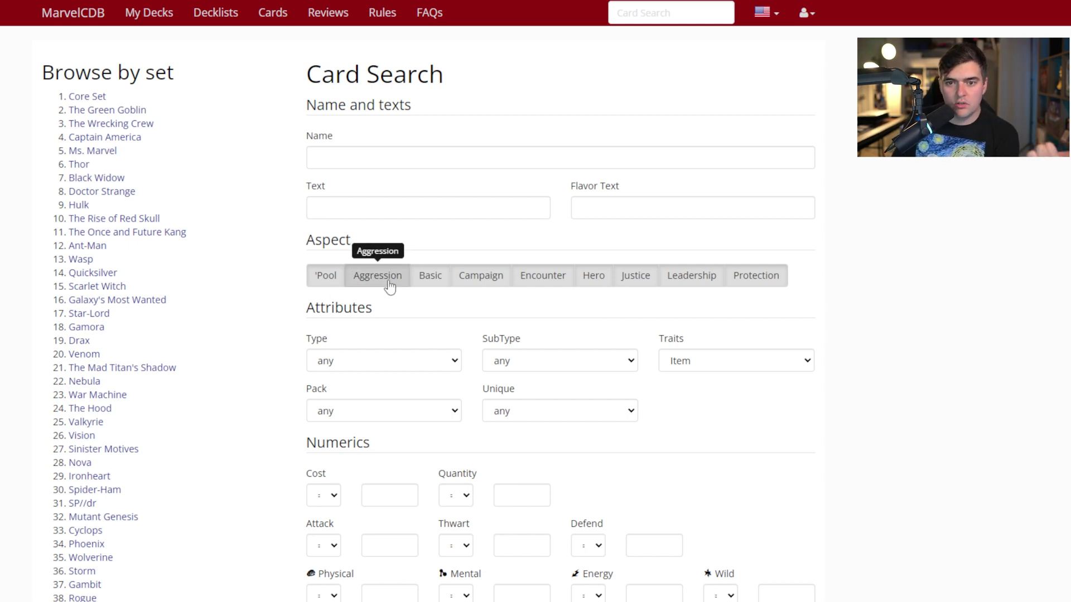
left_click(483, 282)
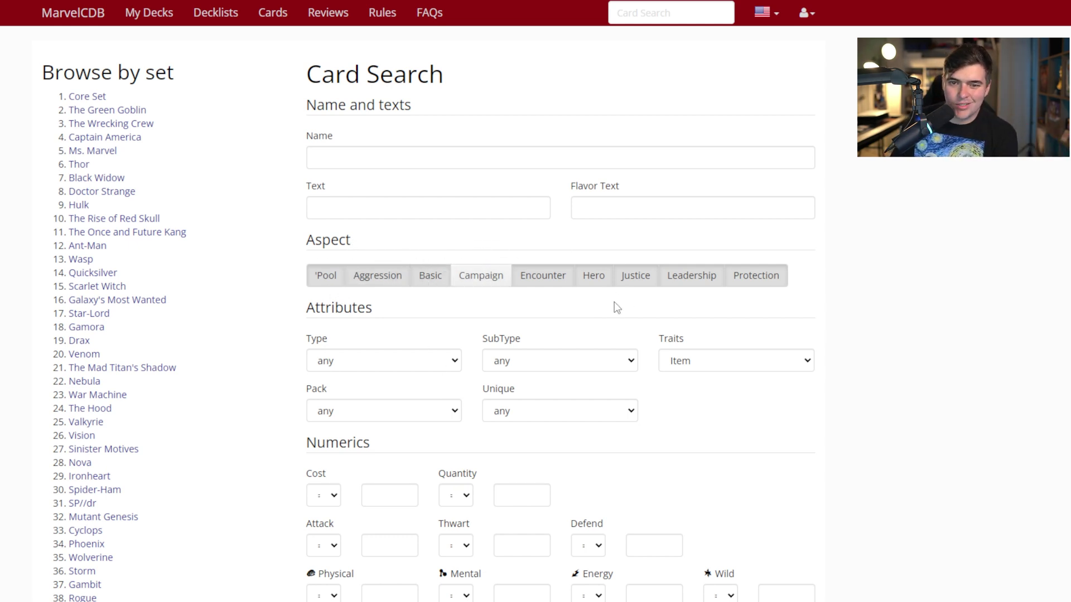
left_click(545, 276)
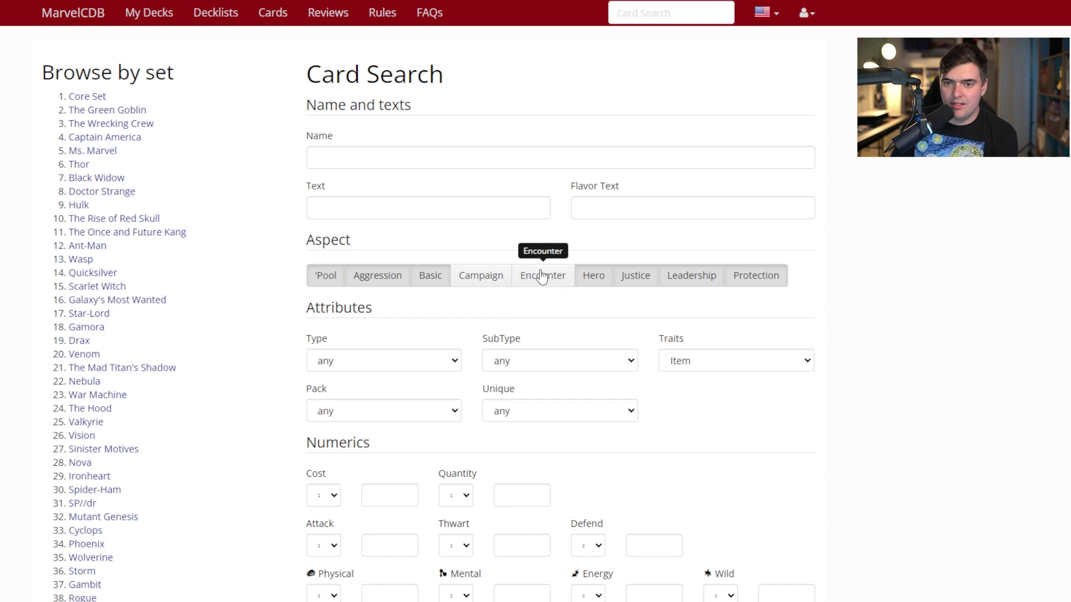
left_click(595, 282)
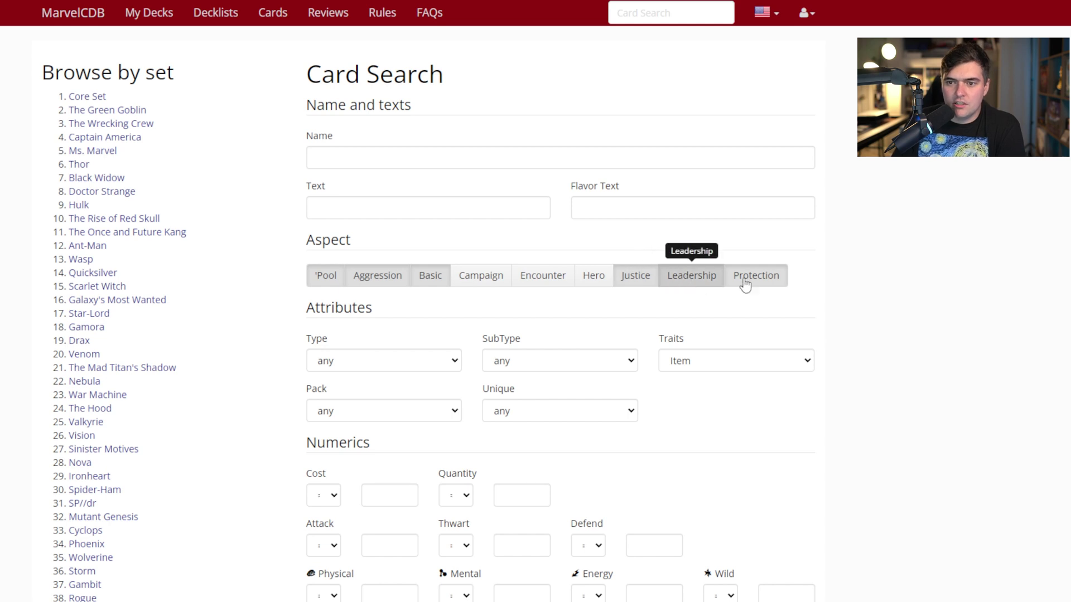
scroll(263, 334, "down", 3)
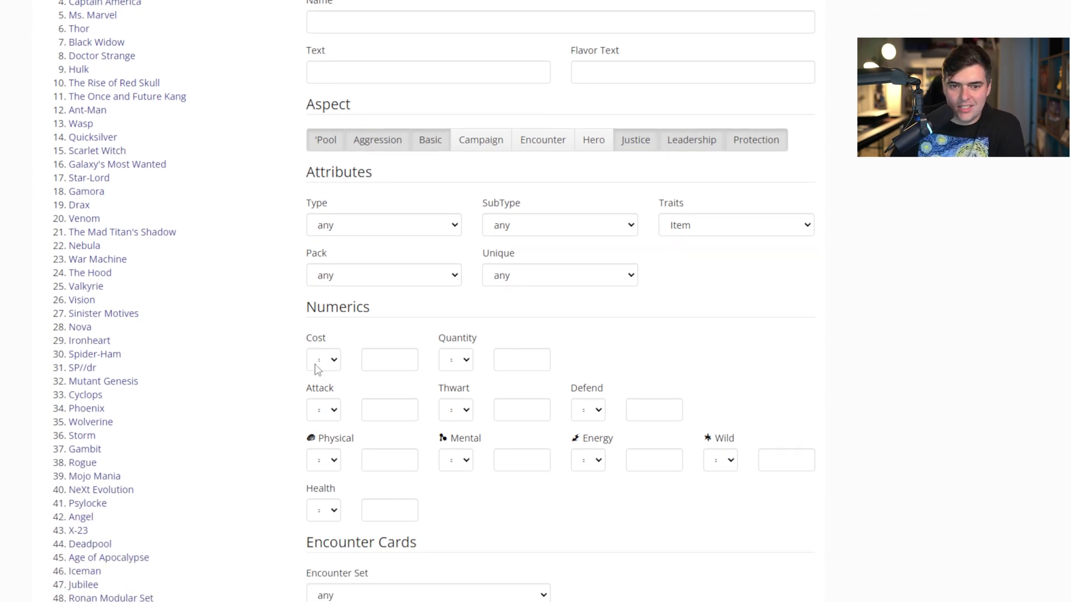
left_click(384, 357)
type("1")
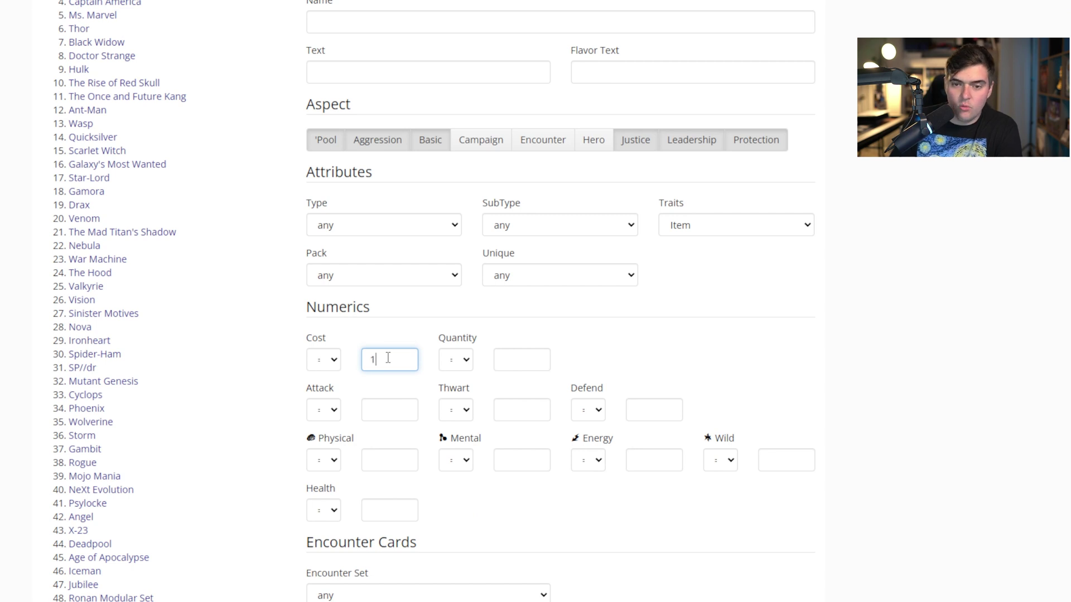
left_click_drag(390, 357, 362, 353)
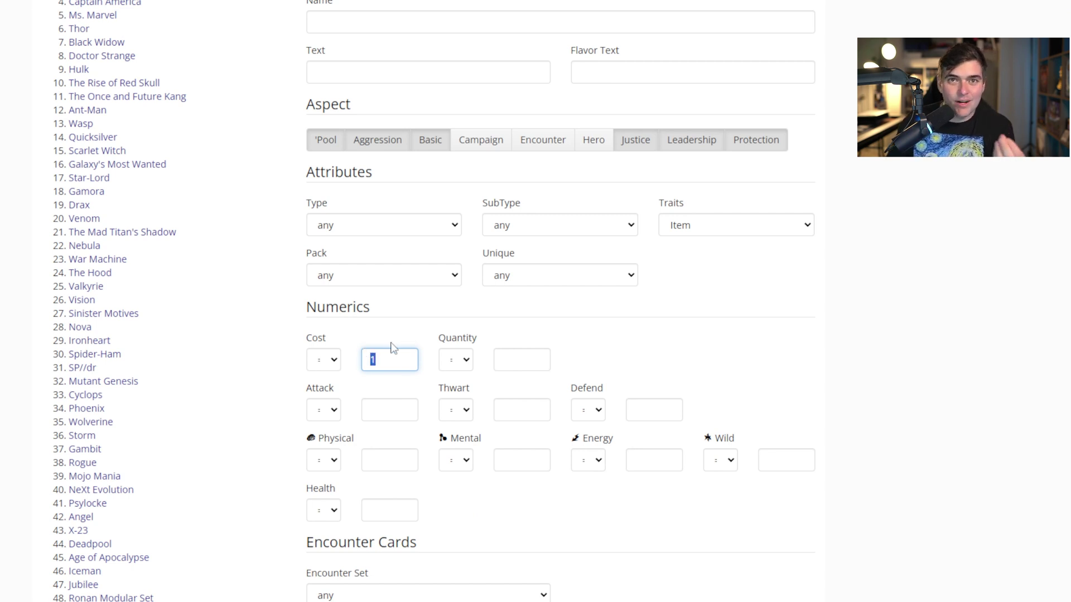
key("BackSpace")
left_click(328, 360)
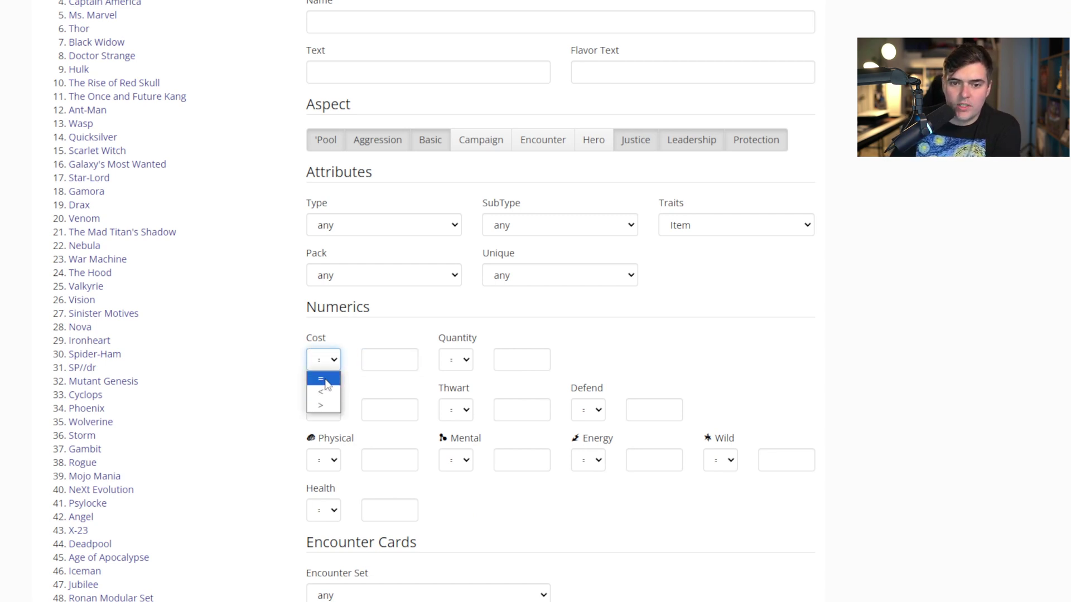
left_click(373, 387)
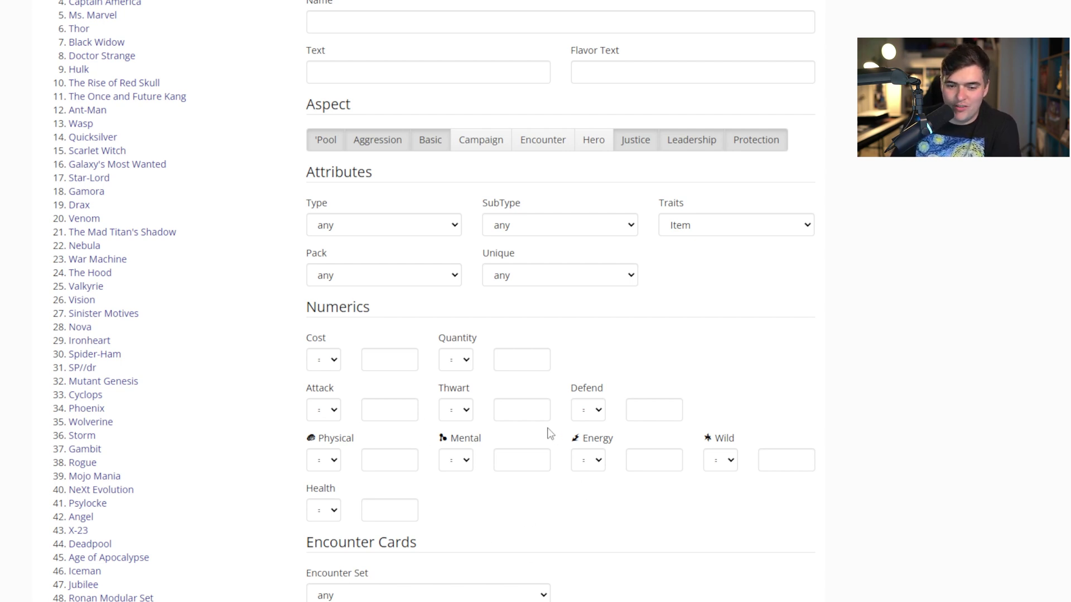
scroll(549, 432, "down", 2)
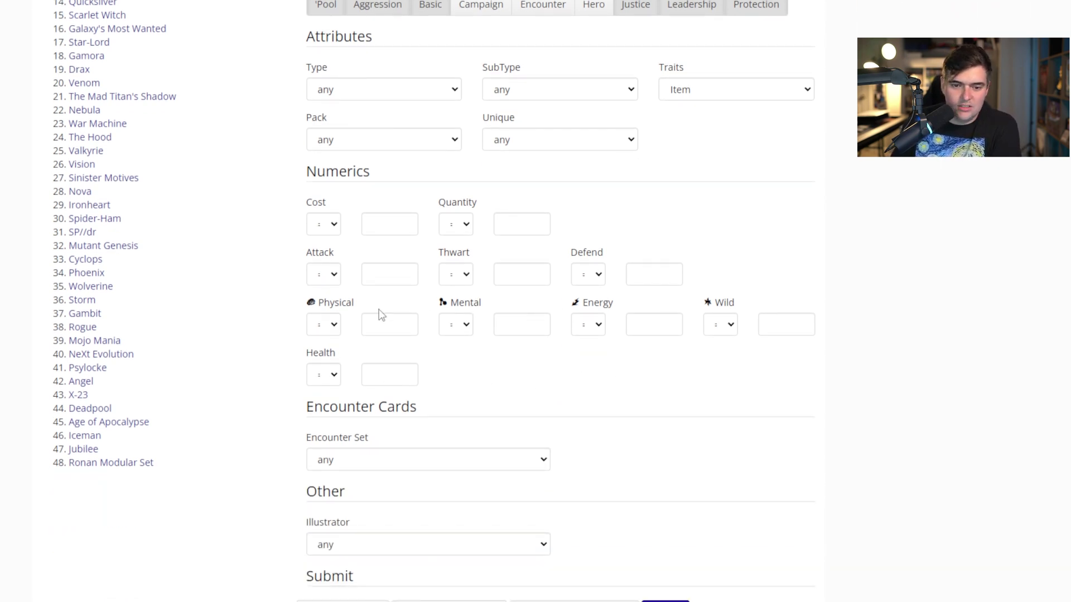
scroll(381, 315, "down", 1)
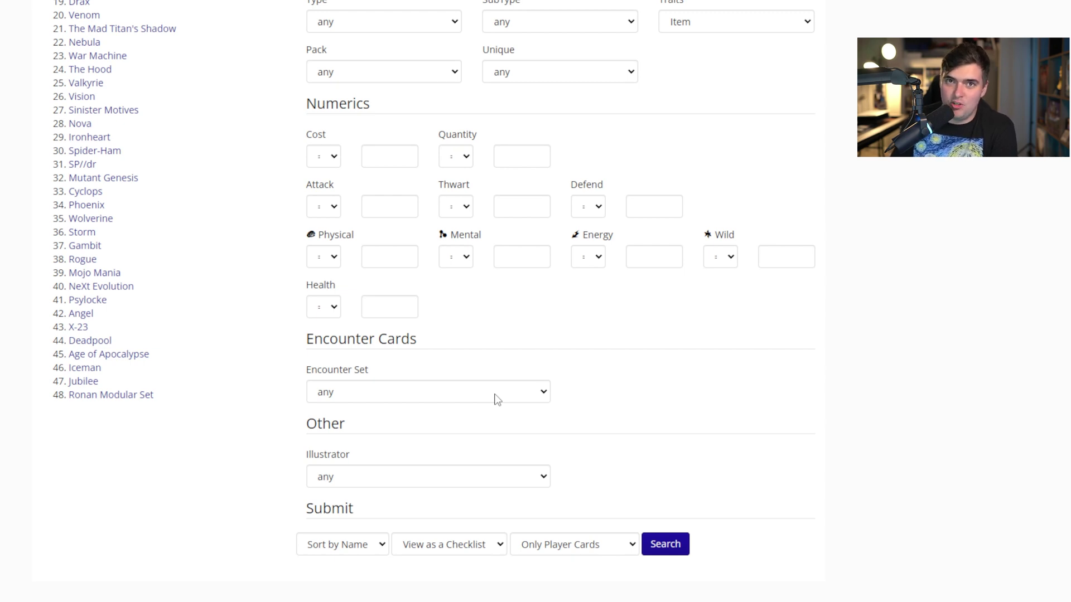
scroll(497, 399, "up", 5)
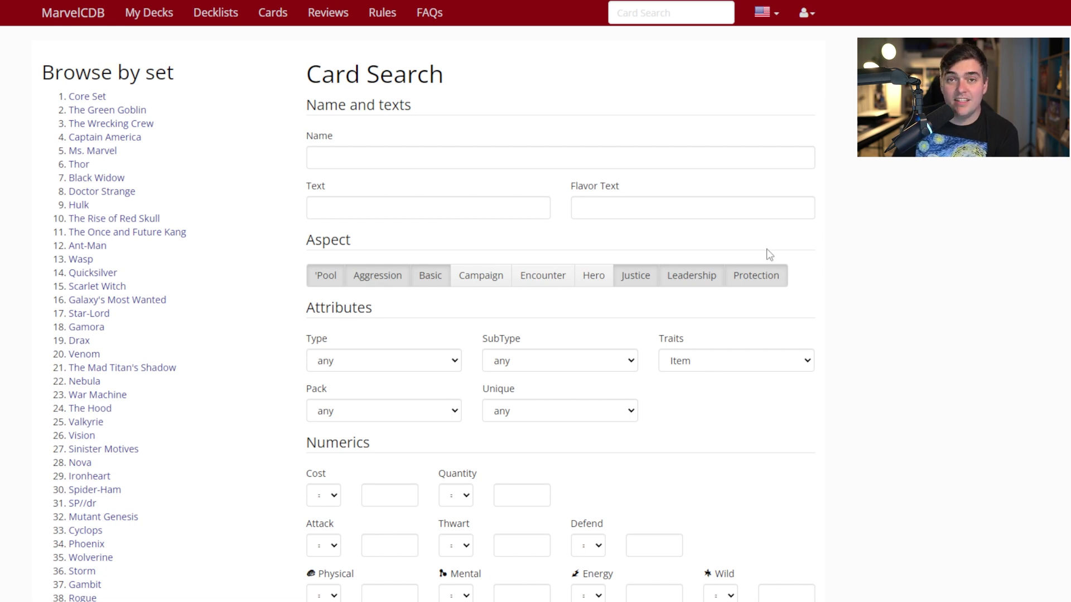
Run the search with the Item trait and chosen aspect filters
scroll(778, 304, "down", 7)
left_click(664, 408)
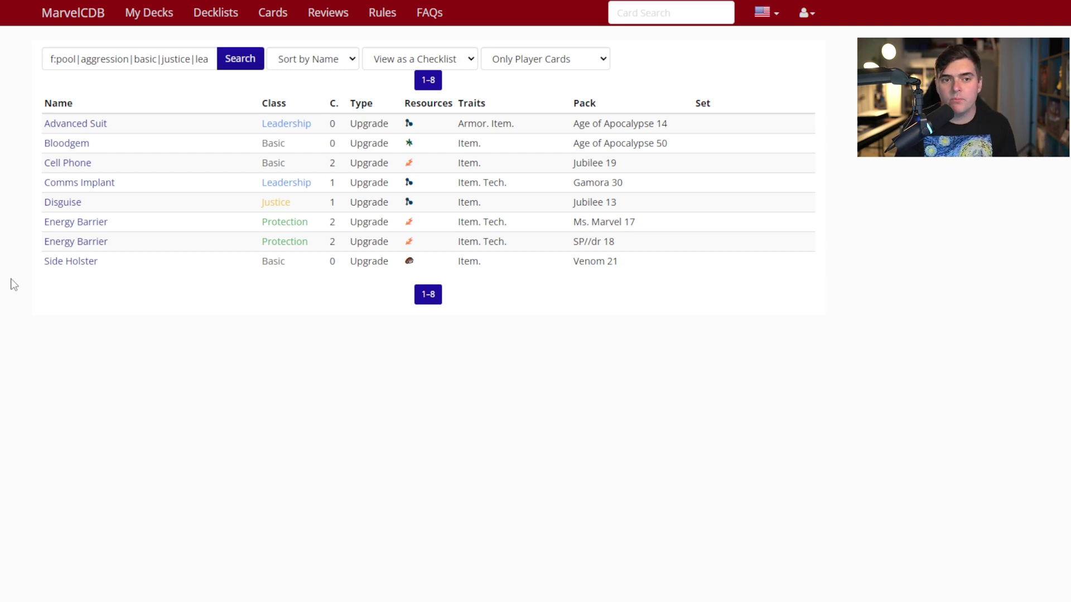
Preview a few of the Item cards, then go to My private decks
mouse_move(89, 228)
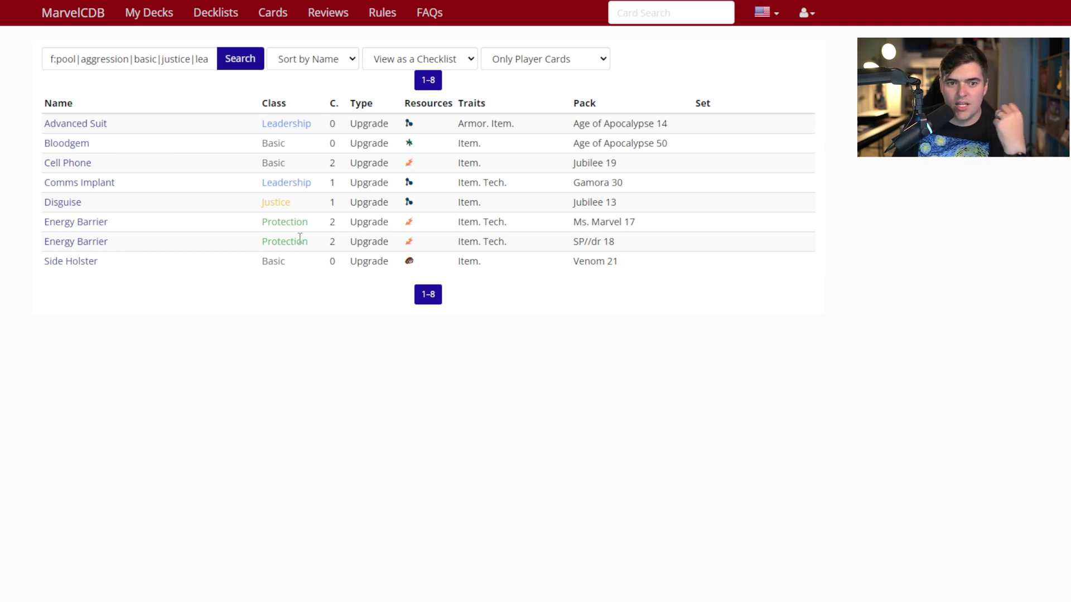
mouse_move(64, 190)
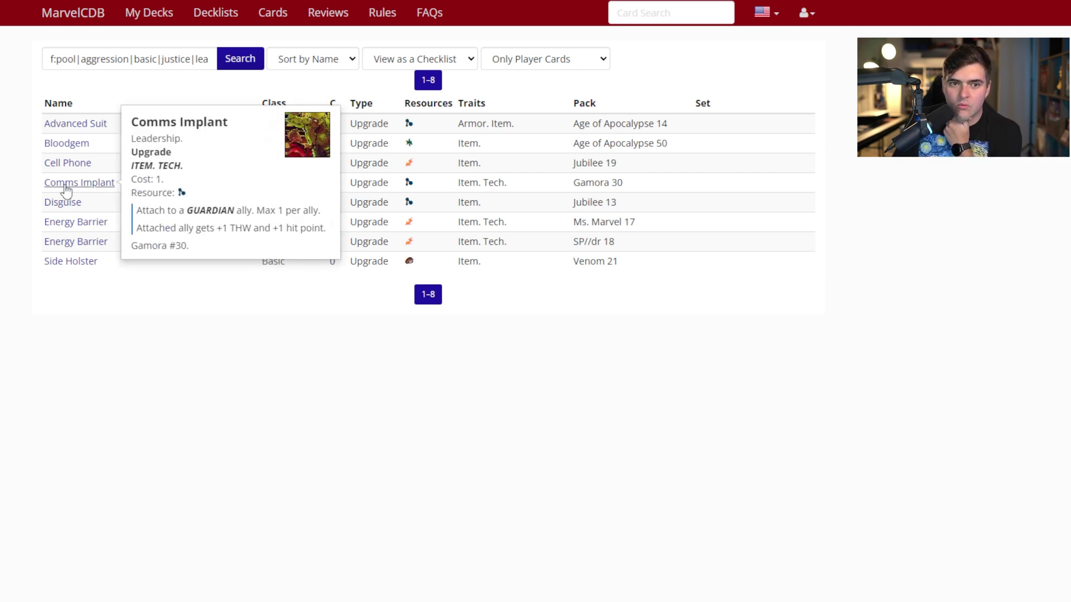
mouse_move(76, 124)
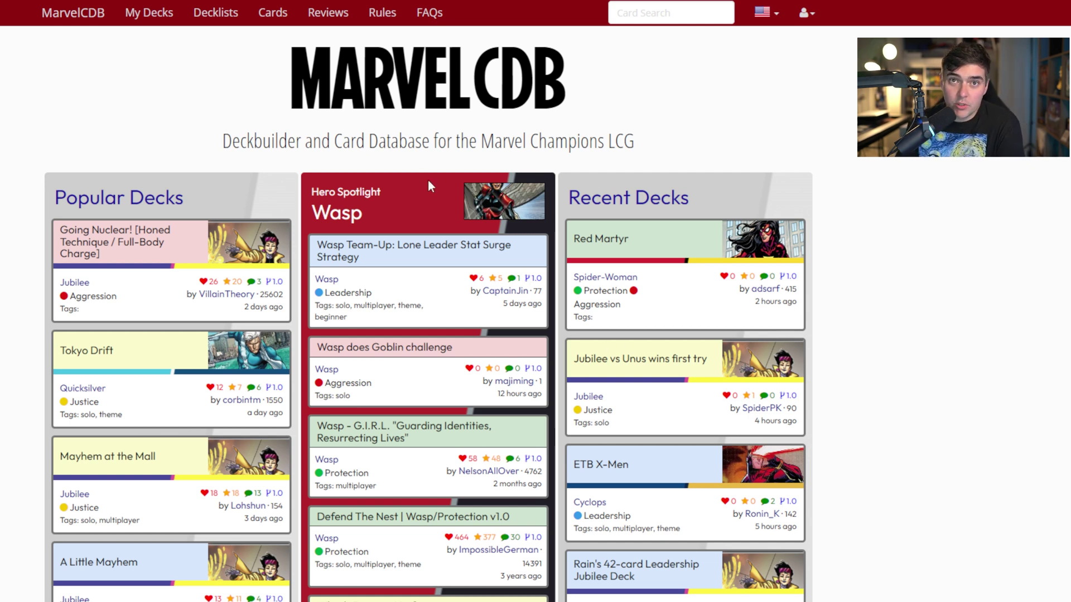
left_click(139, 13)
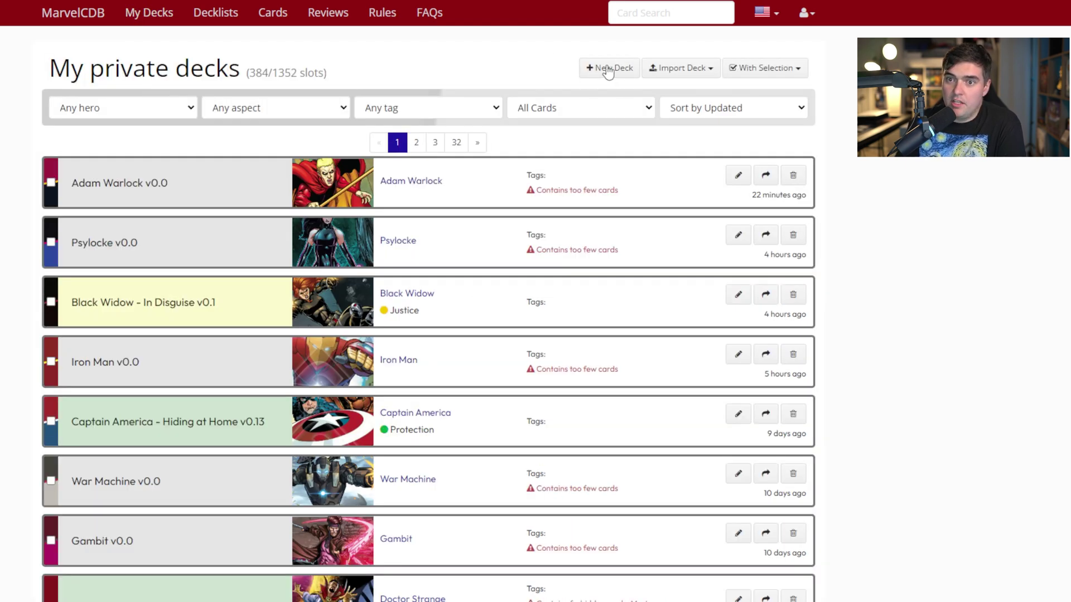
Start a new deck and scroll the Choose a Hero list toward Jubilee
left_click(607, 69)
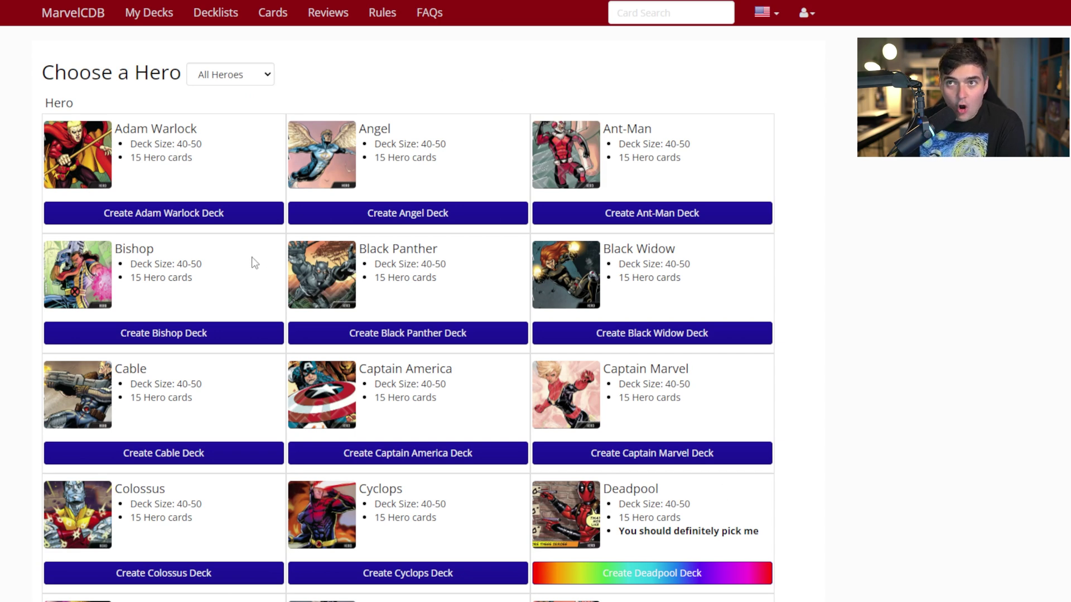
scroll(255, 263, "down", 10)
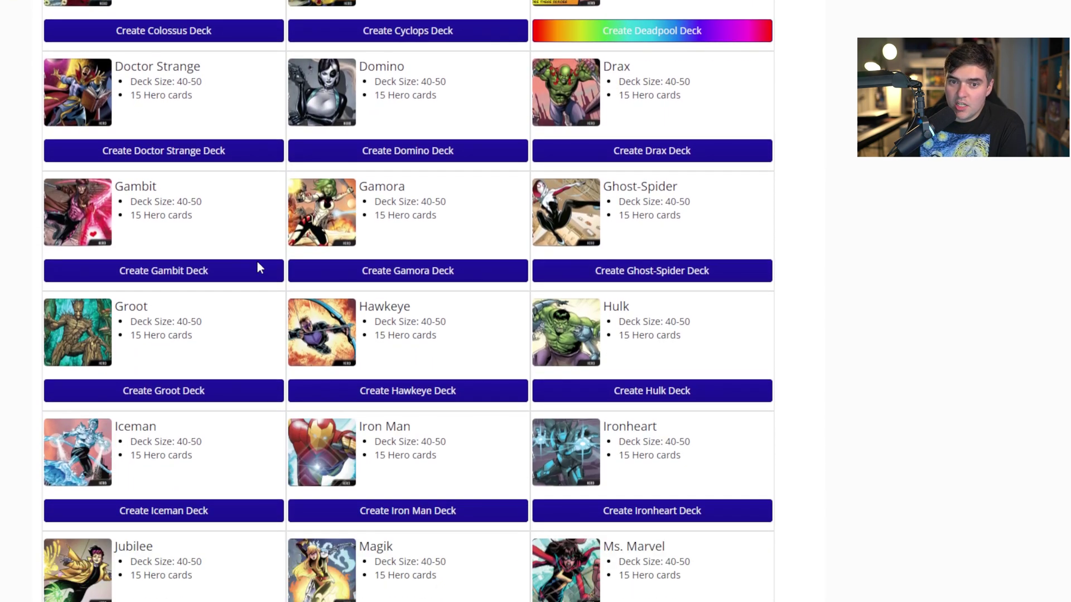
scroll(256, 267, "down", 2)
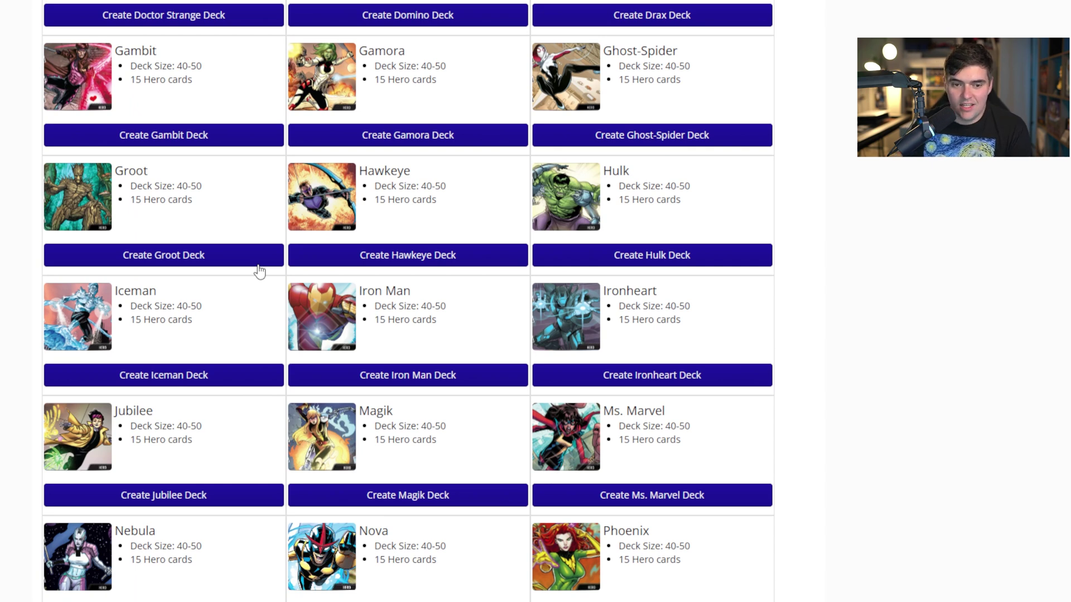
Create a Jubilee deck, filter its card list to Aggression, and focus the Find a card field
left_click(168, 501)
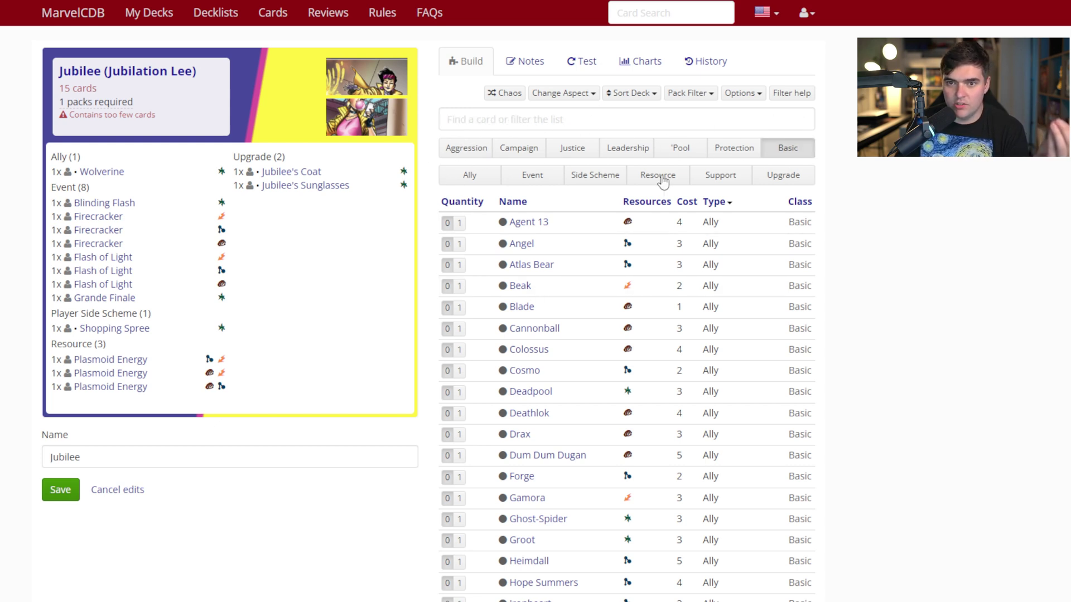
left_click(444, 150)
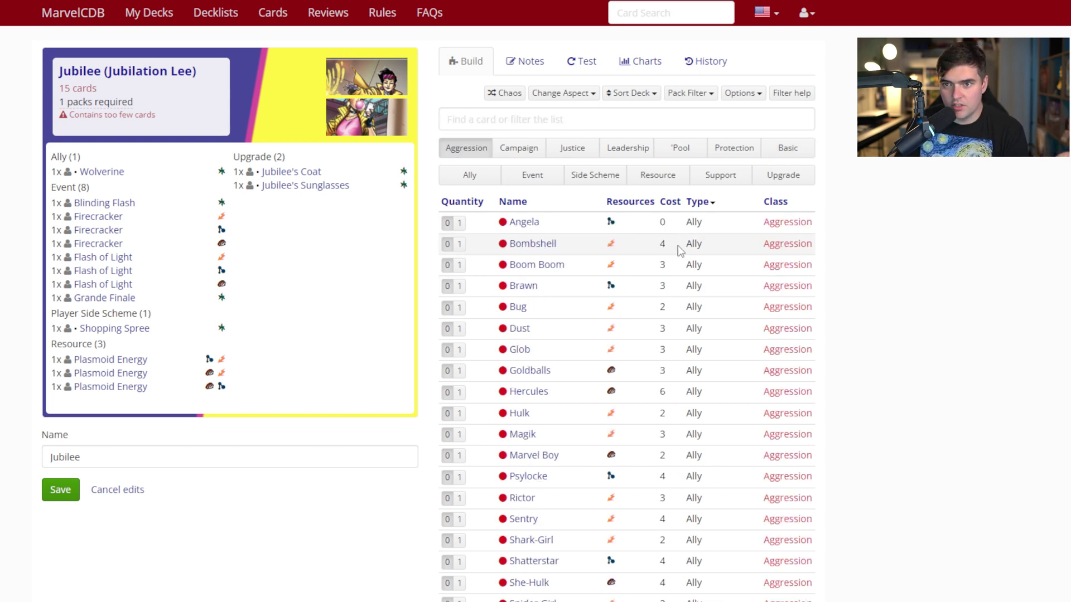
left_click(502, 121)
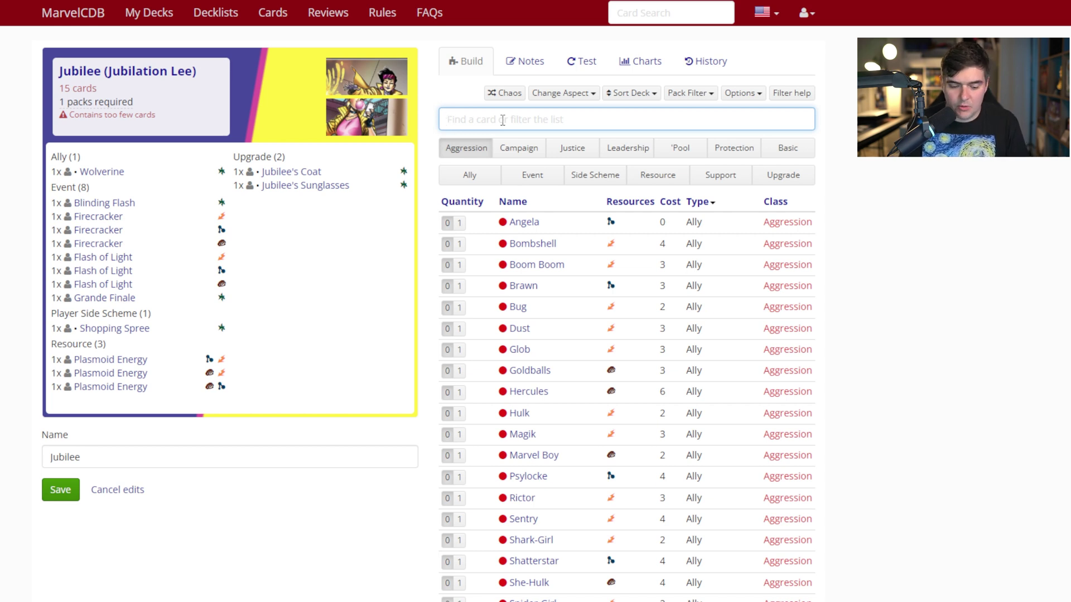
Search 'energy b' and add three copies of Energy Barrier to the Jubilee deck
type("energ")
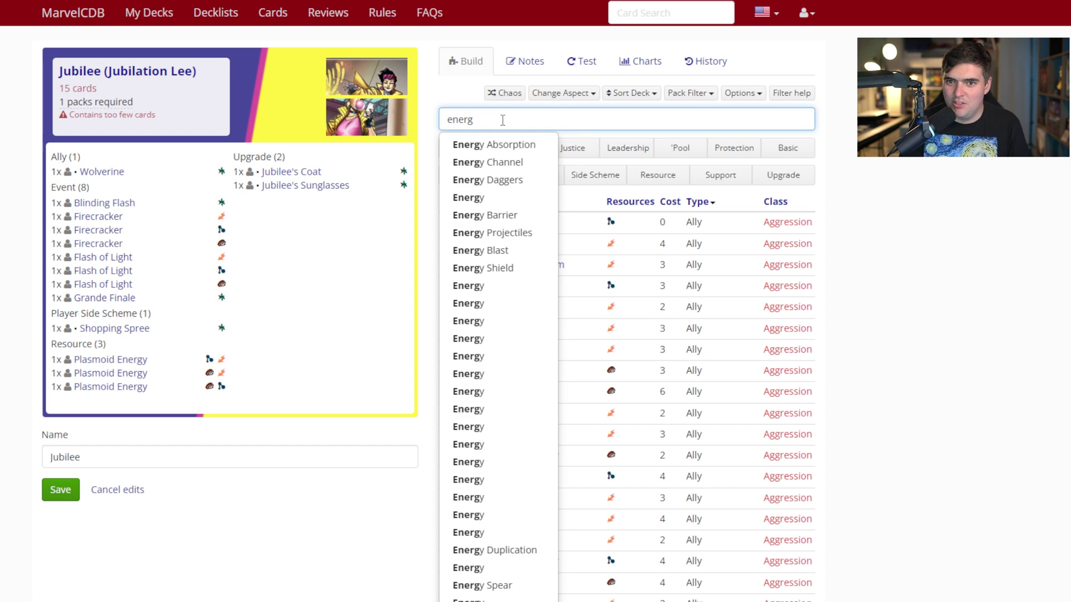
type("y b")
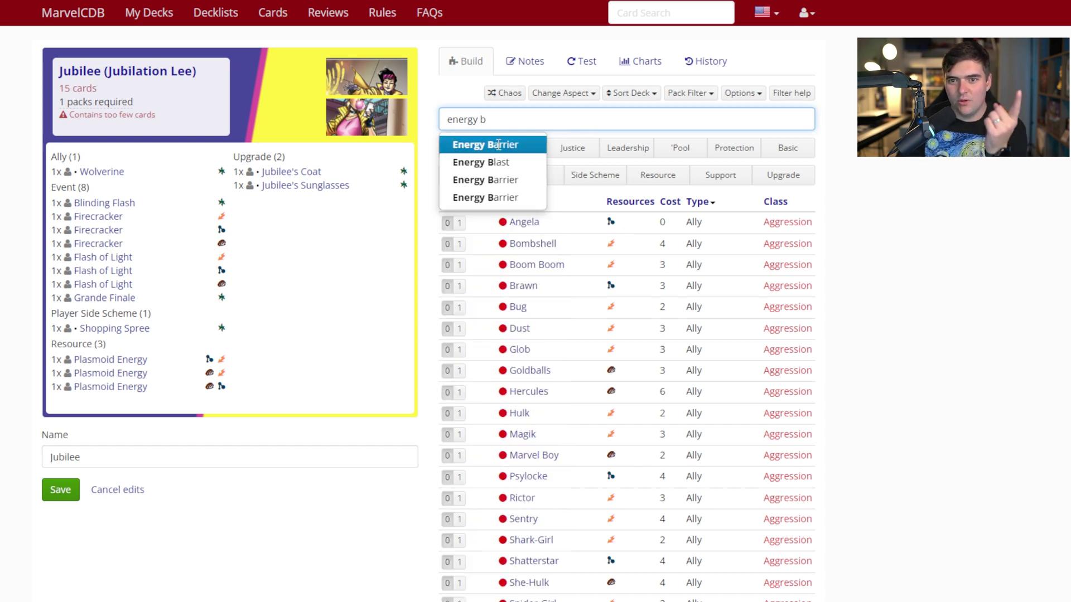
left_click(501, 146)
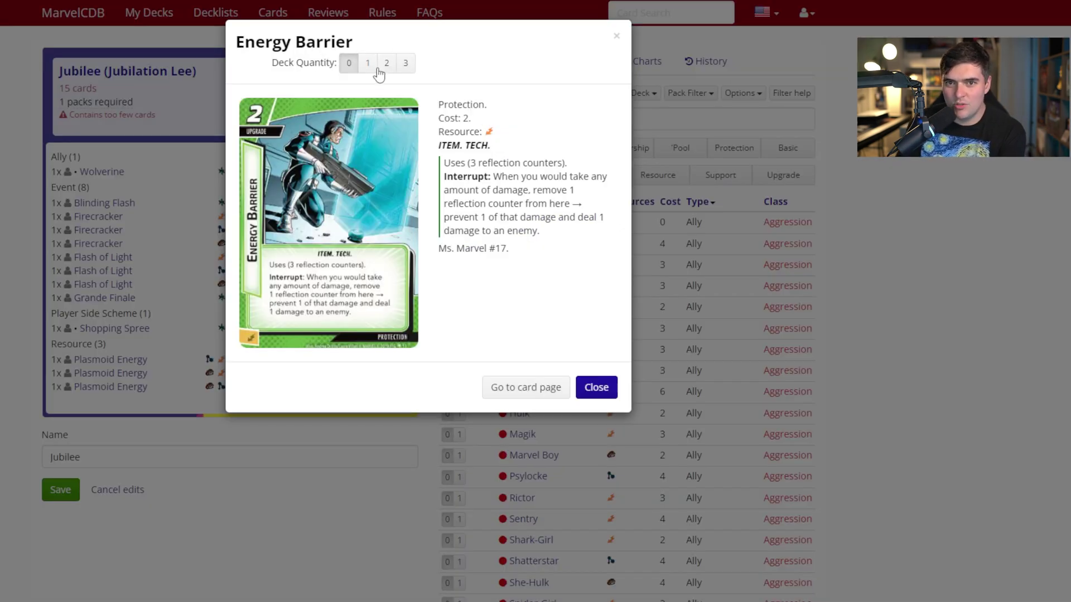
left_click(405, 63)
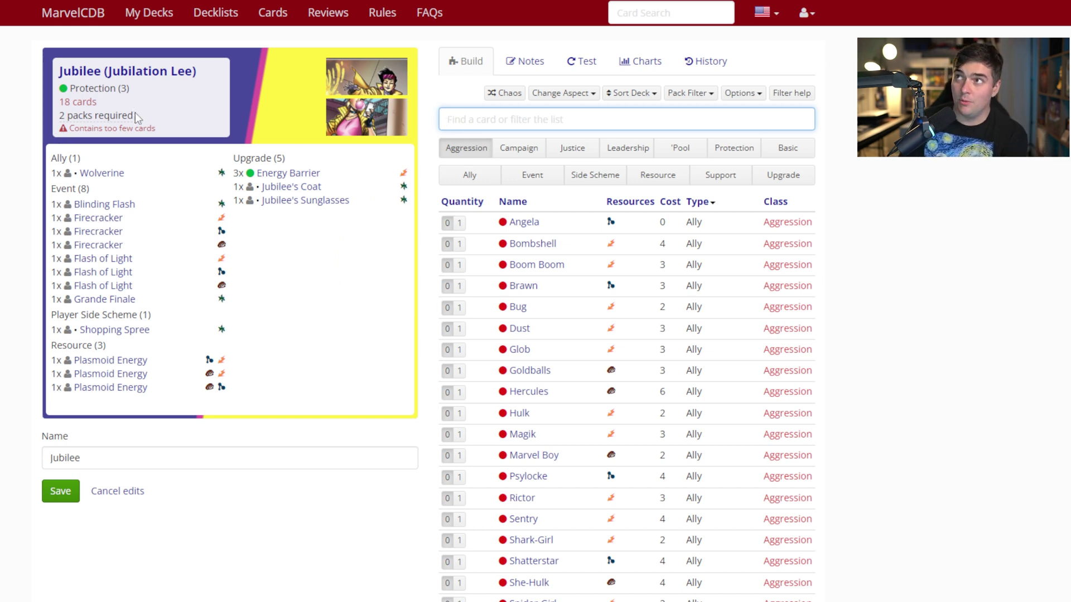
left_click(788, 148)
Cycle through the Aggression, Justice and 'Pool filters, ending on Protection events
left_click(734, 148)
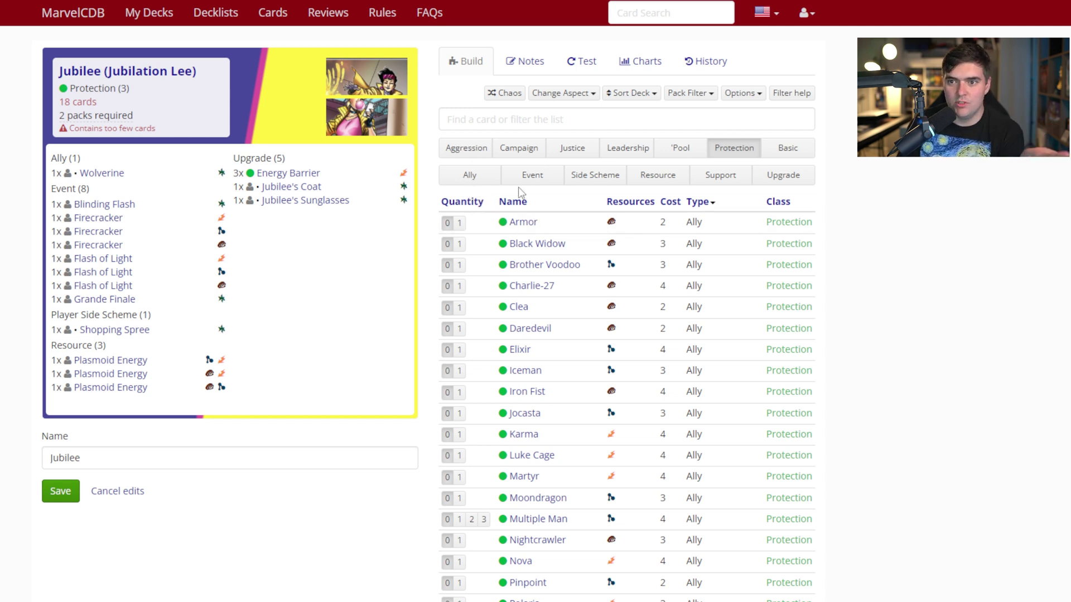
left_click(467, 147)
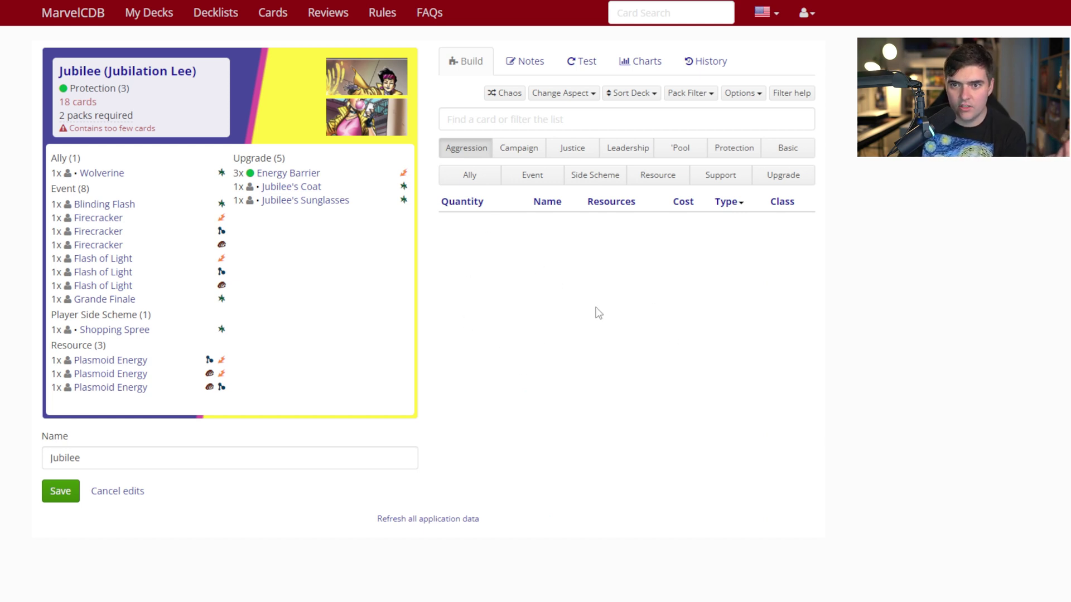
left_click(571, 147)
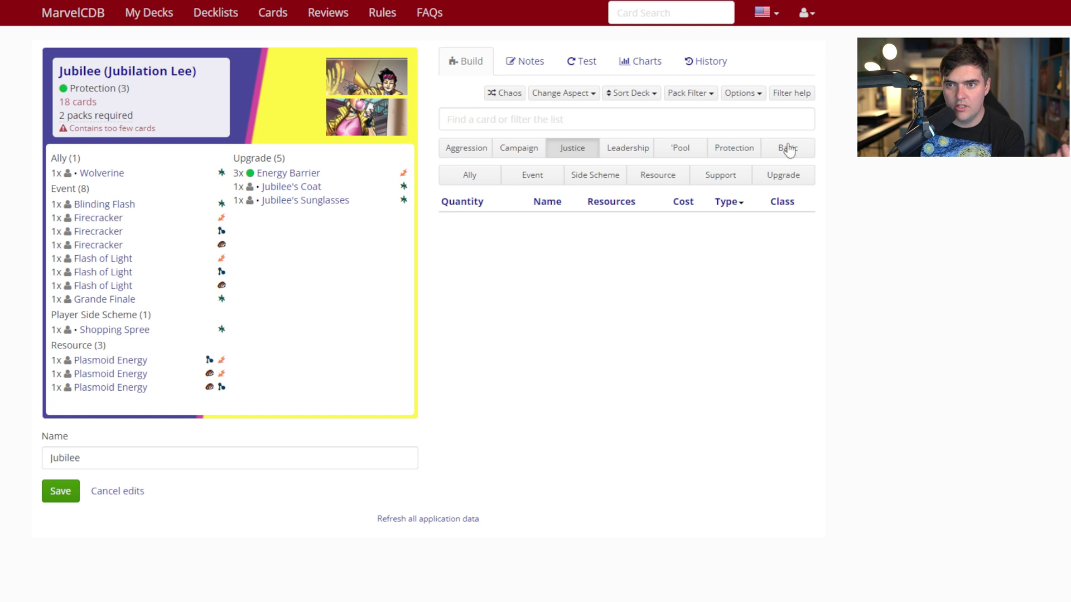
left_click(679, 148)
left_click(736, 148)
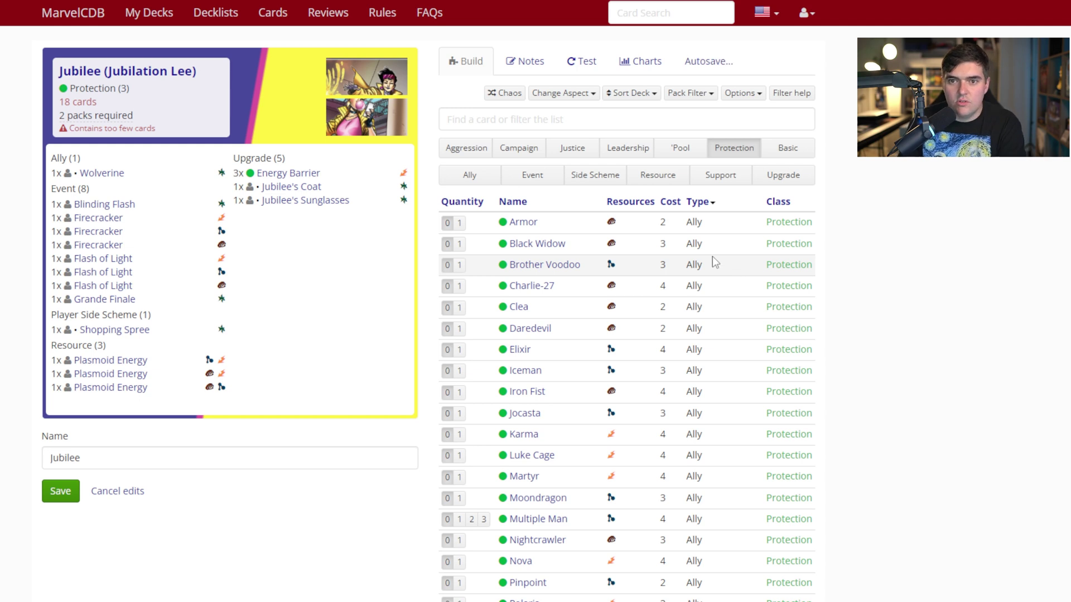
left_click(469, 176)
left_click(545, 178)
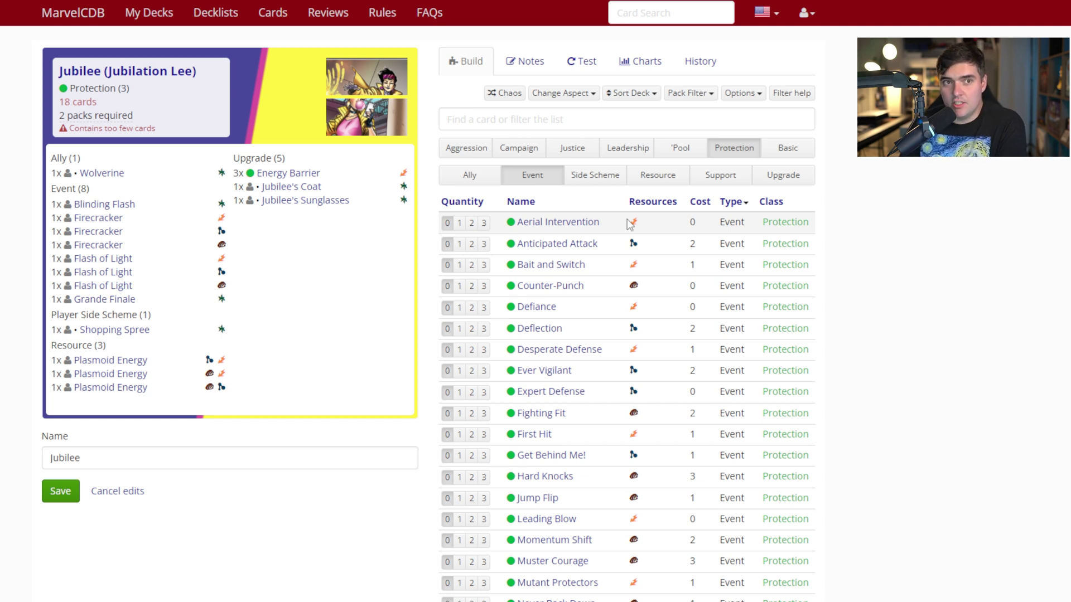
In My Collection, mark Ant-Man, Drax, Galaxy's Most Wanted and Phoenix as not owned, and save
left_click(803, 14)
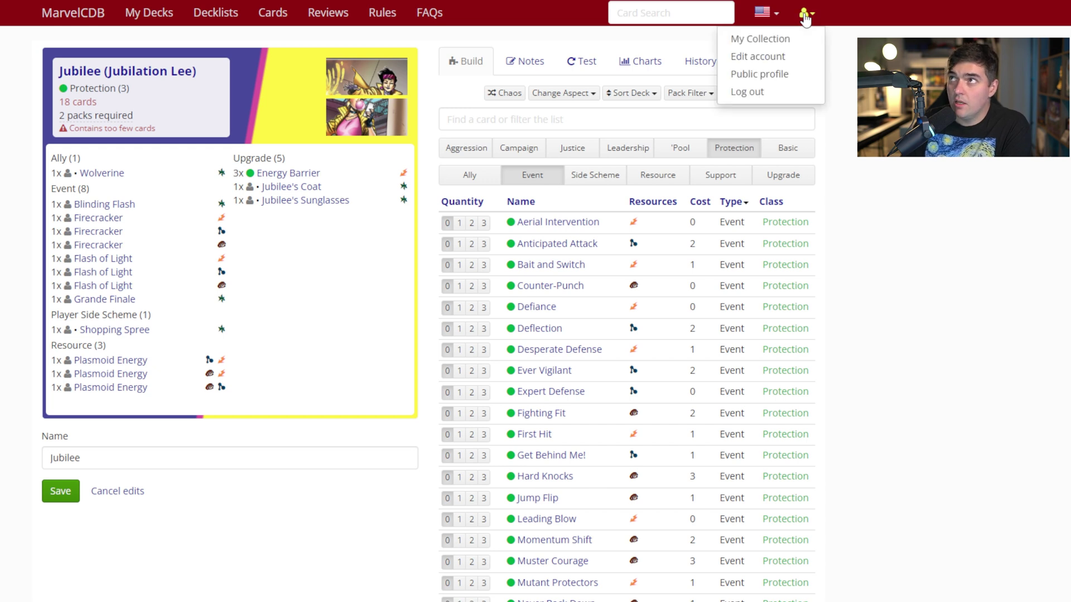
left_click(769, 40)
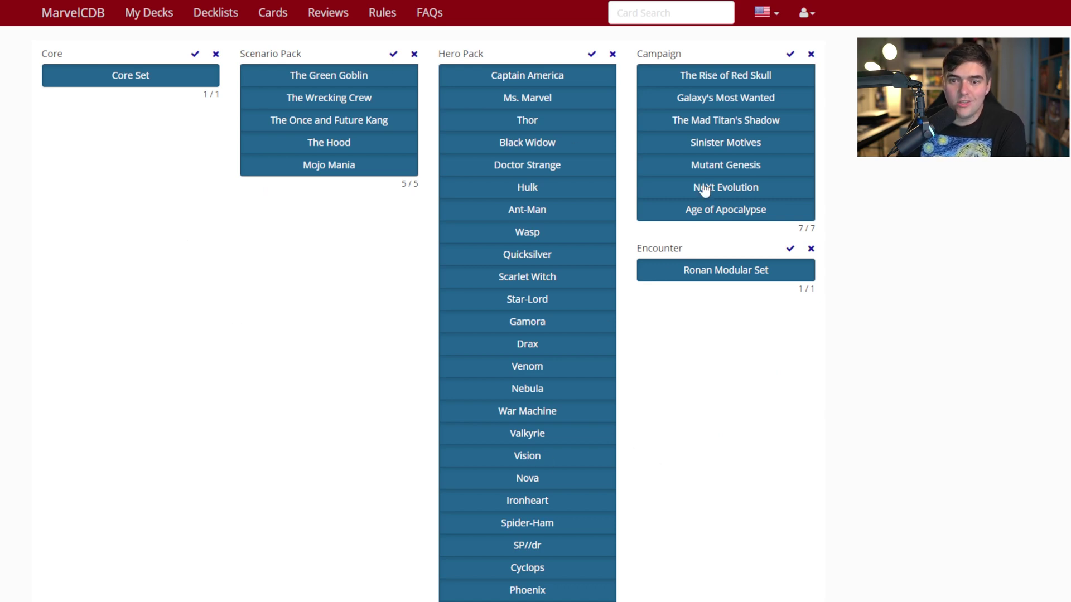
left_click(528, 212)
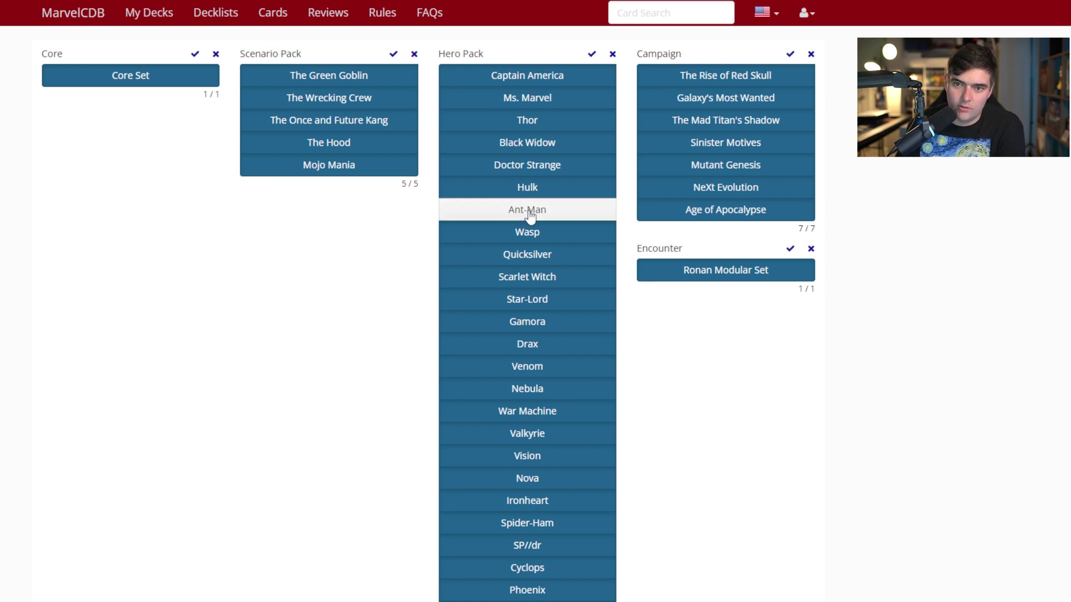
left_click(534, 349)
left_click(731, 102)
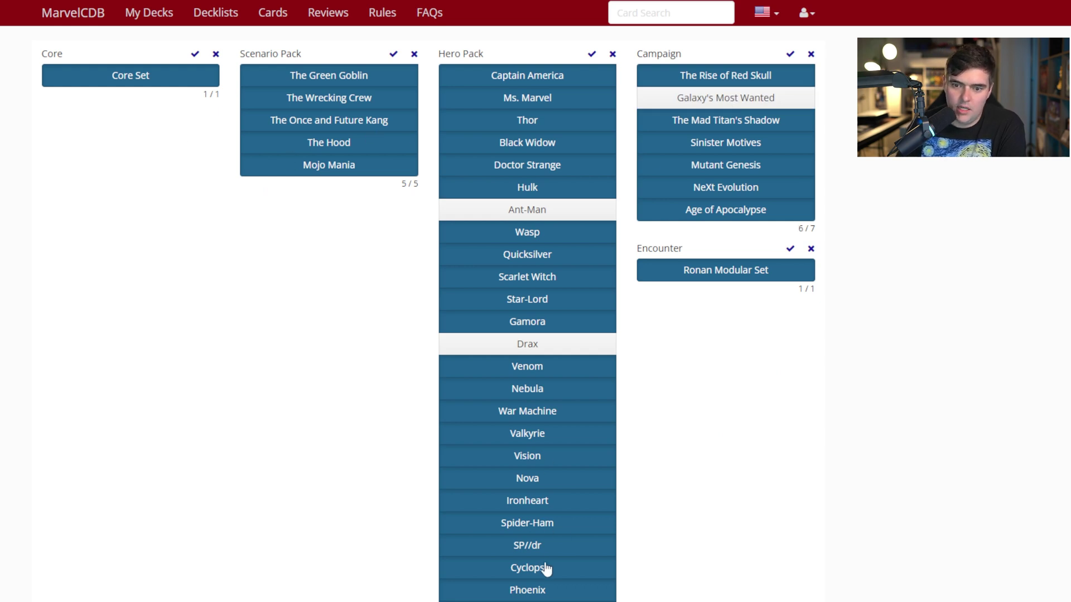
left_click(543, 594)
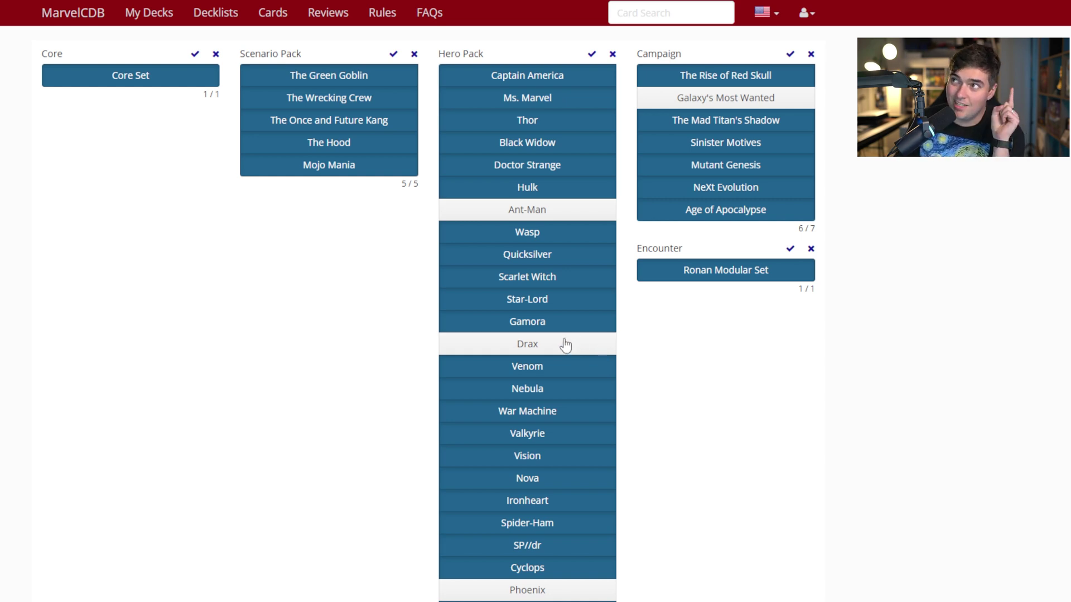
scroll(577, 340, "down", 6)
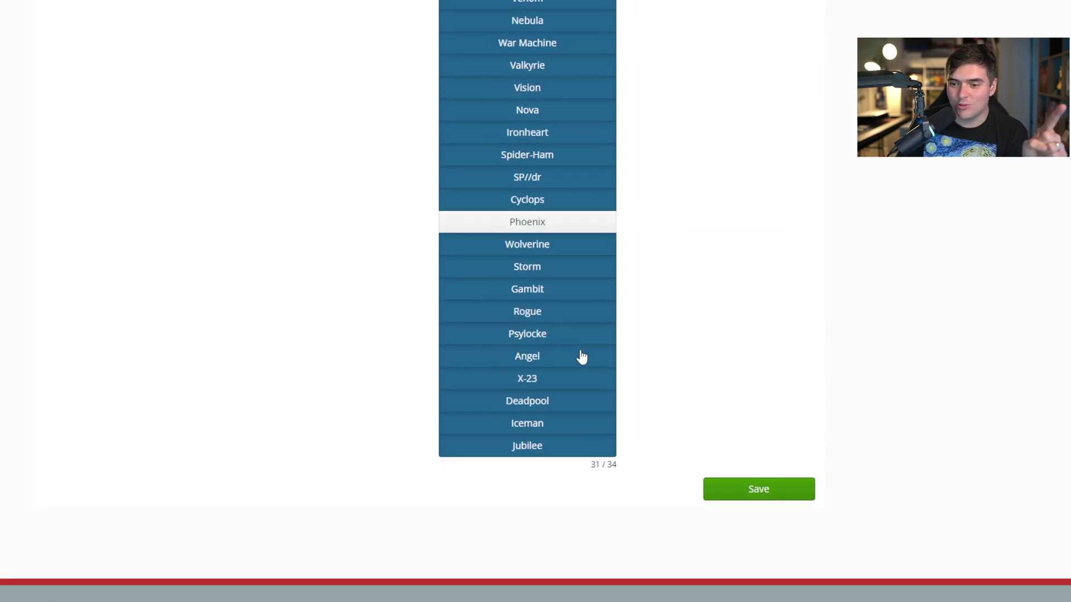
scroll(580, 356, "down", 2)
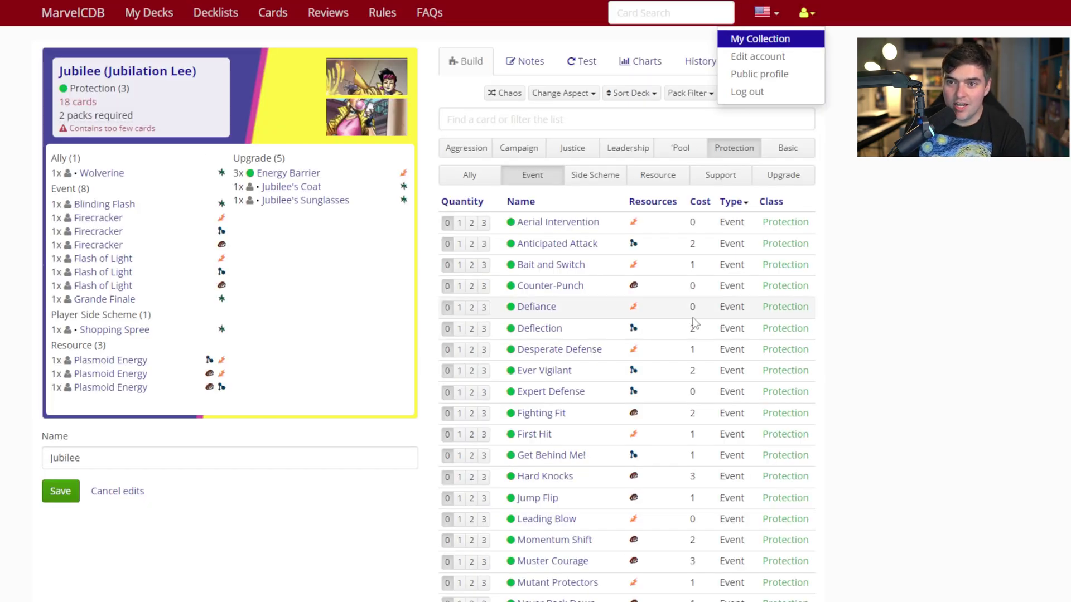
left_click(966, 313)
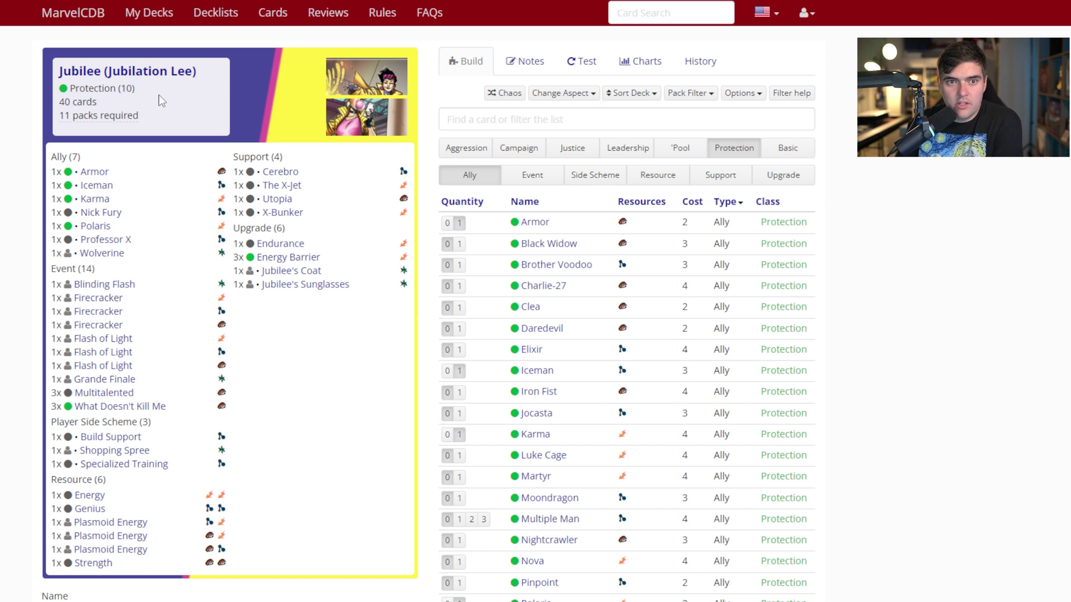
Check the Protection card count, then list the deck's 11 required packs
left_click_drag(136, 88, 70, 88)
left_click(126, 88)
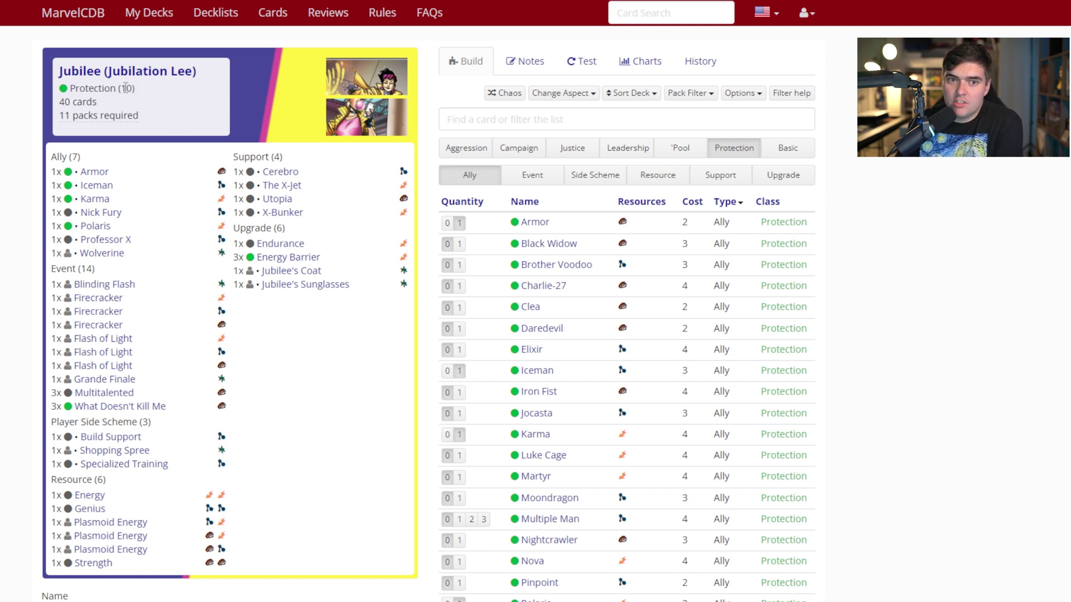
left_click(81, 101)
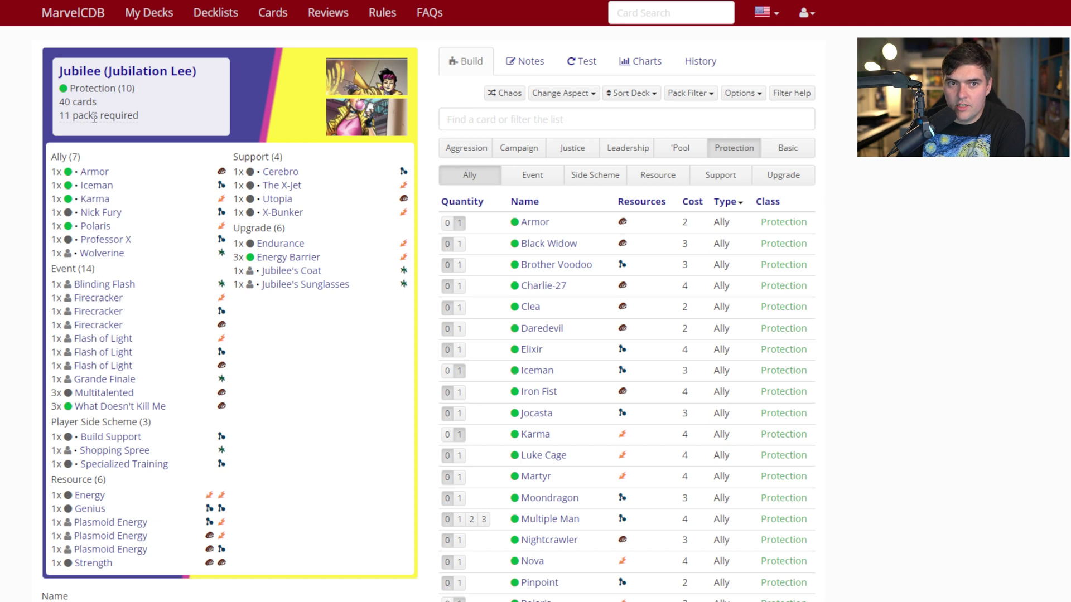
mouse_move(94, 117)
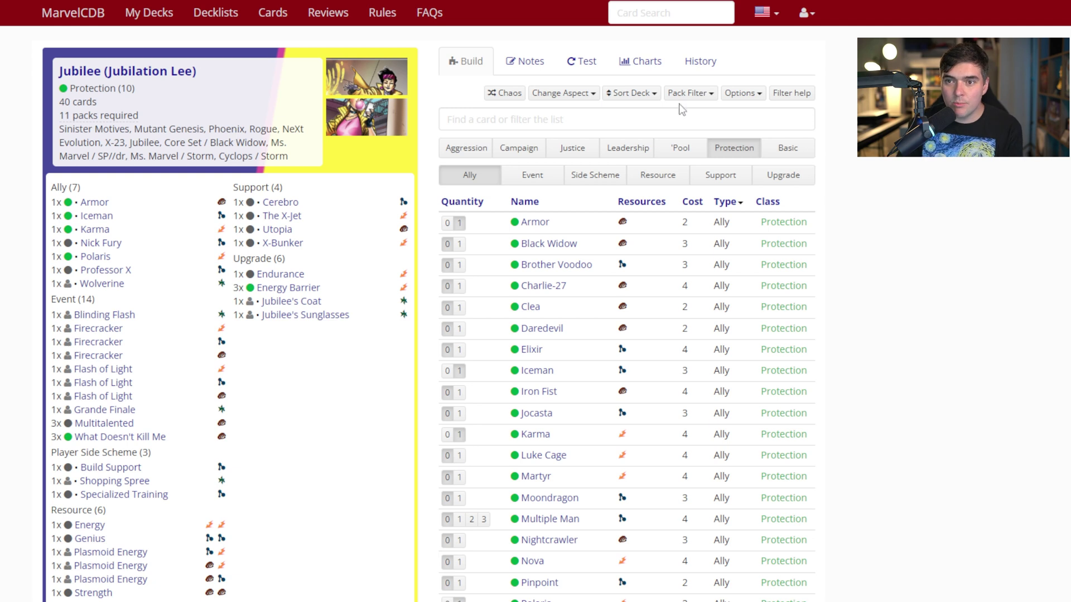
left_click(647, 60)
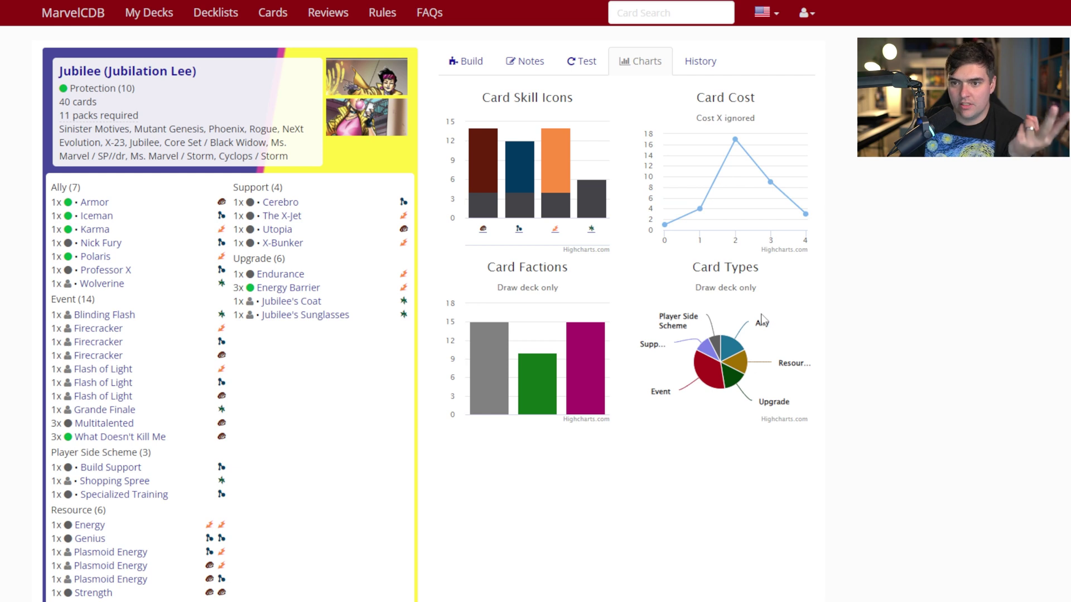
mouse_move(773, 184)
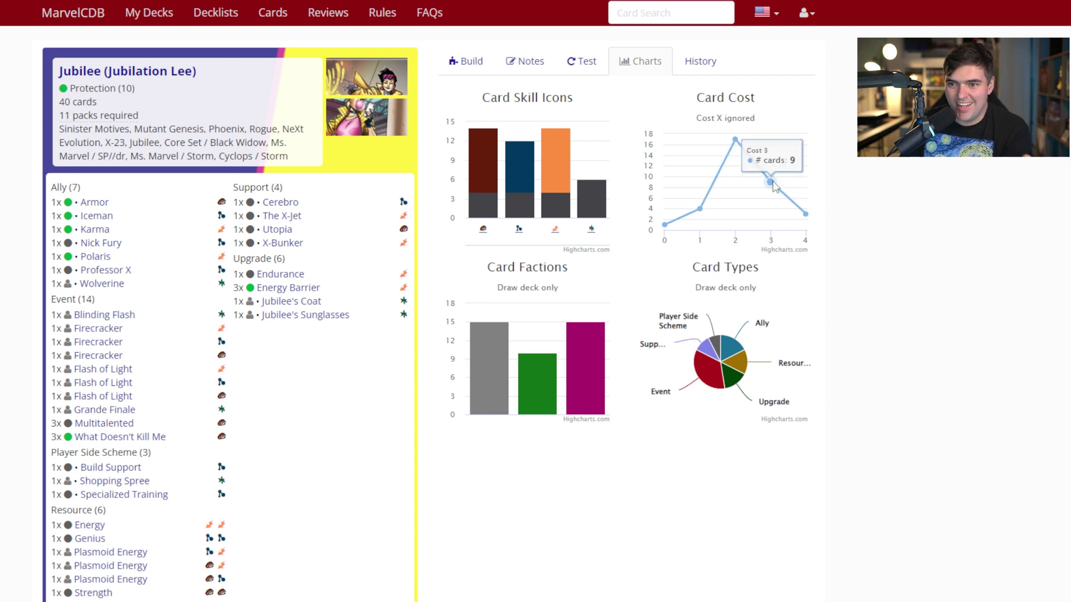
mouse_move(735, 140)
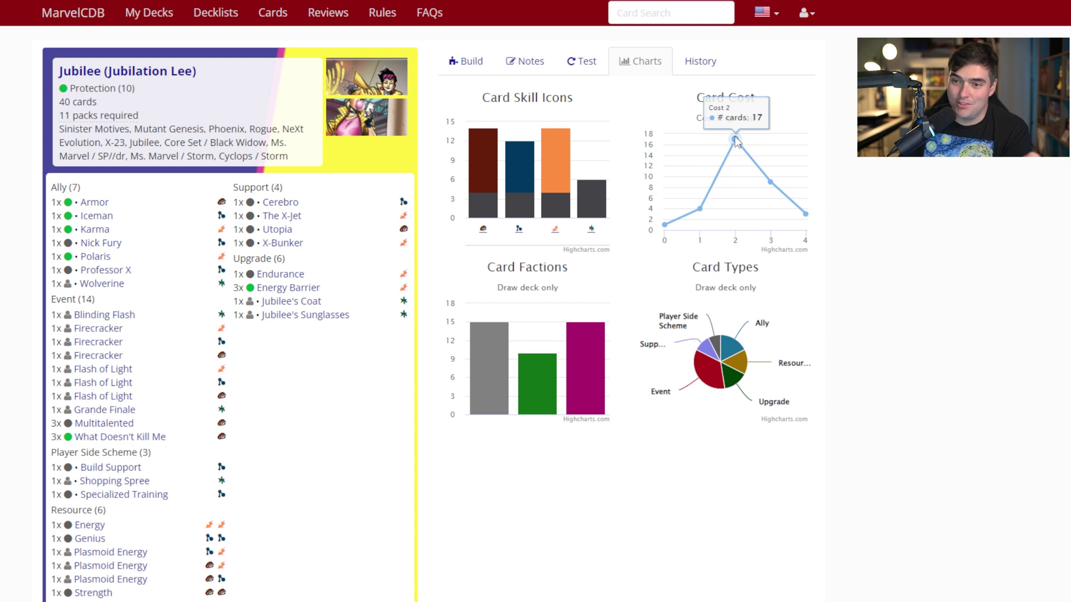
mouse_move(806, 214)
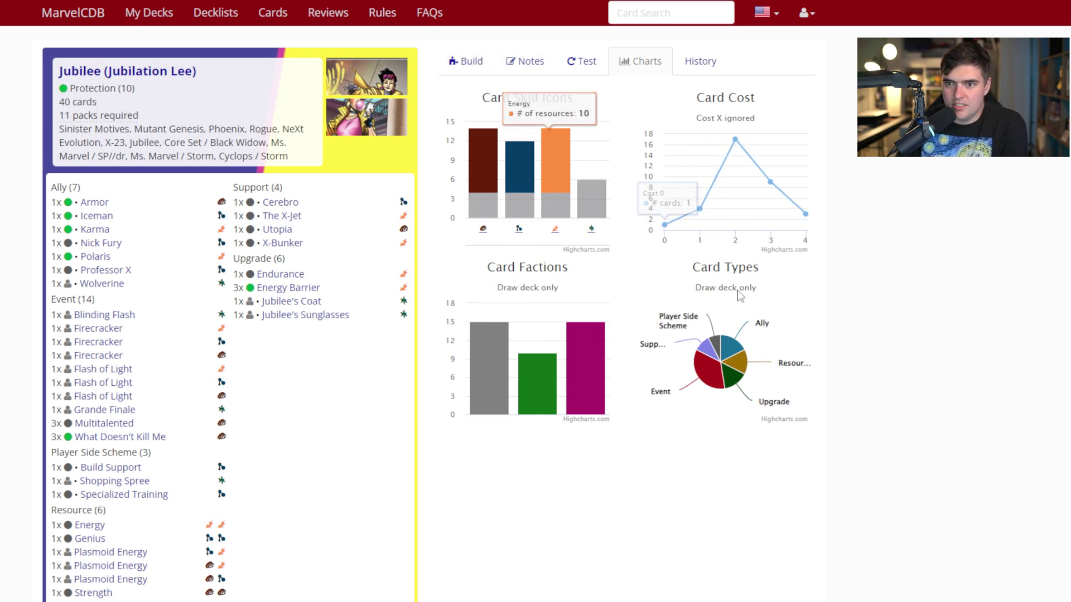
left_click(466, 61)
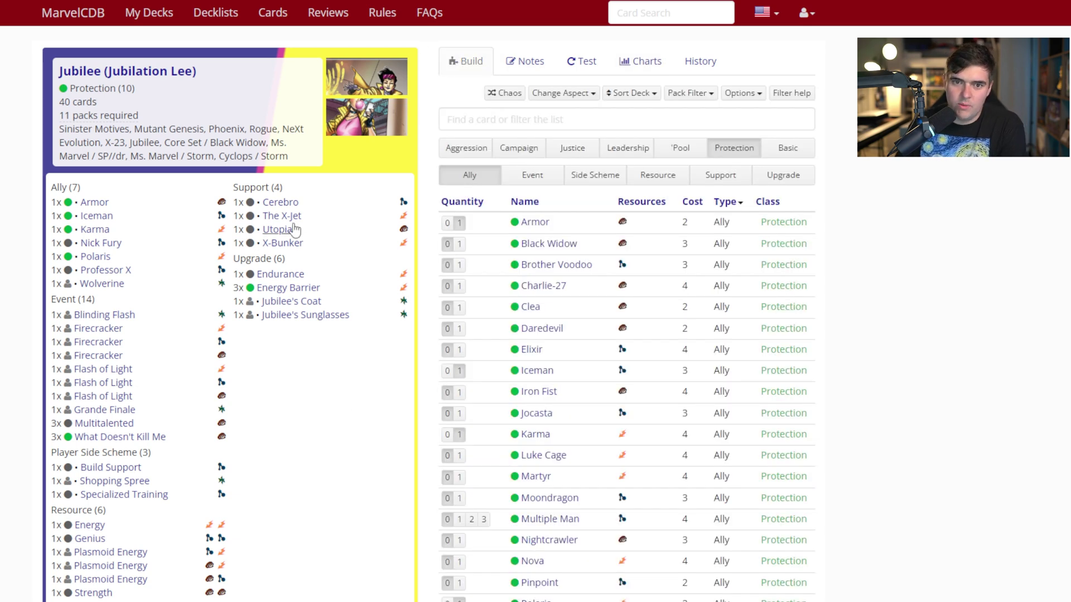
Swap Karma for one Ironheart, returning the deck to 40 cards, and show its charts
left_click(95, 229)
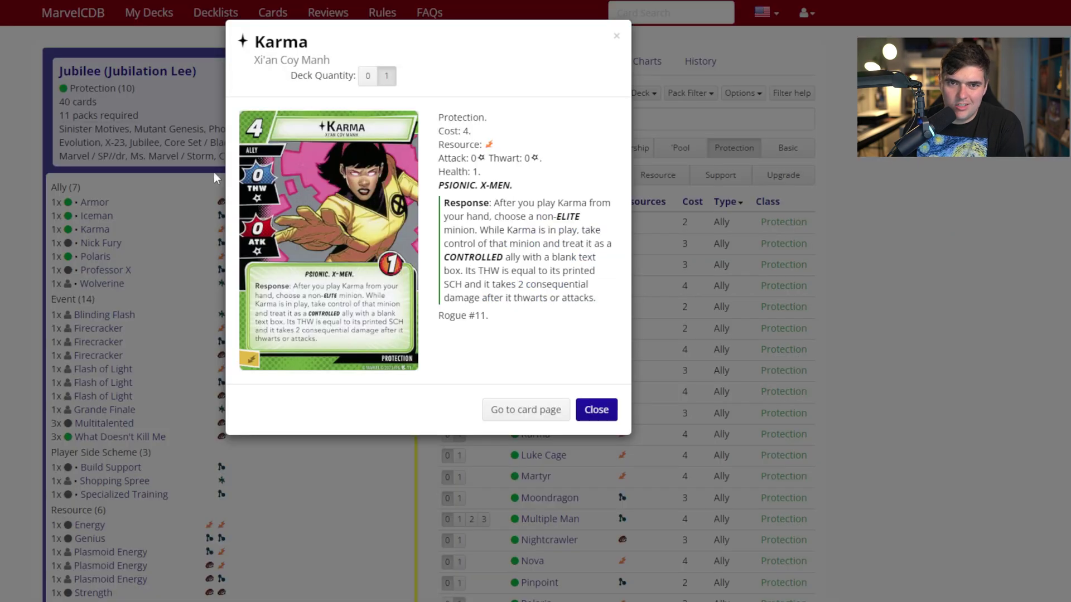
left_click(349, 143)
left_click(527, 115)
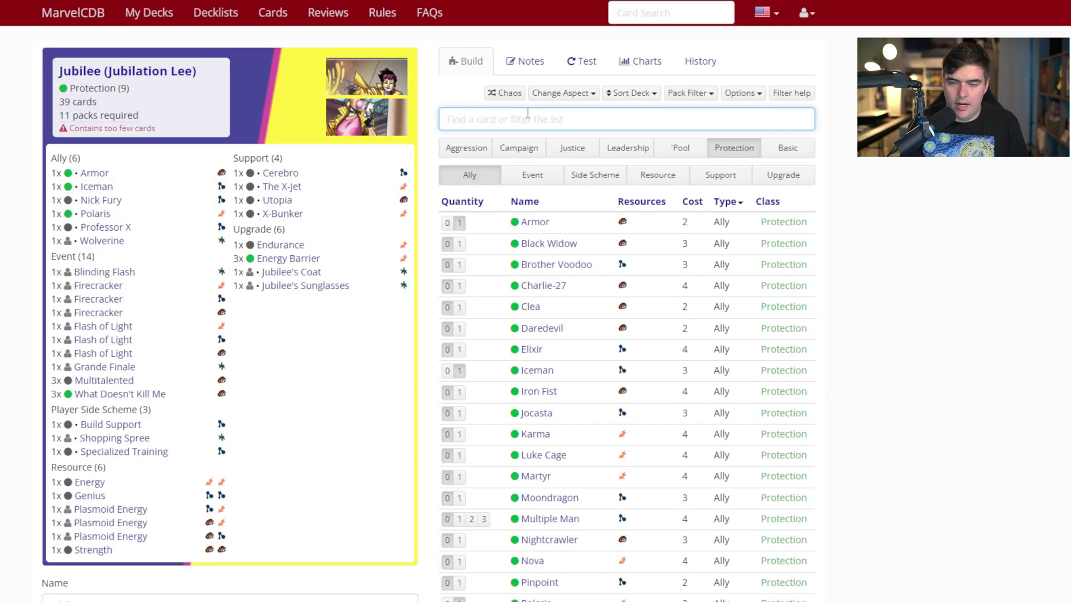
type("iron")
key("Down")
key("Down")
key("Down")
key("Down")
key("Down")
key("Down")
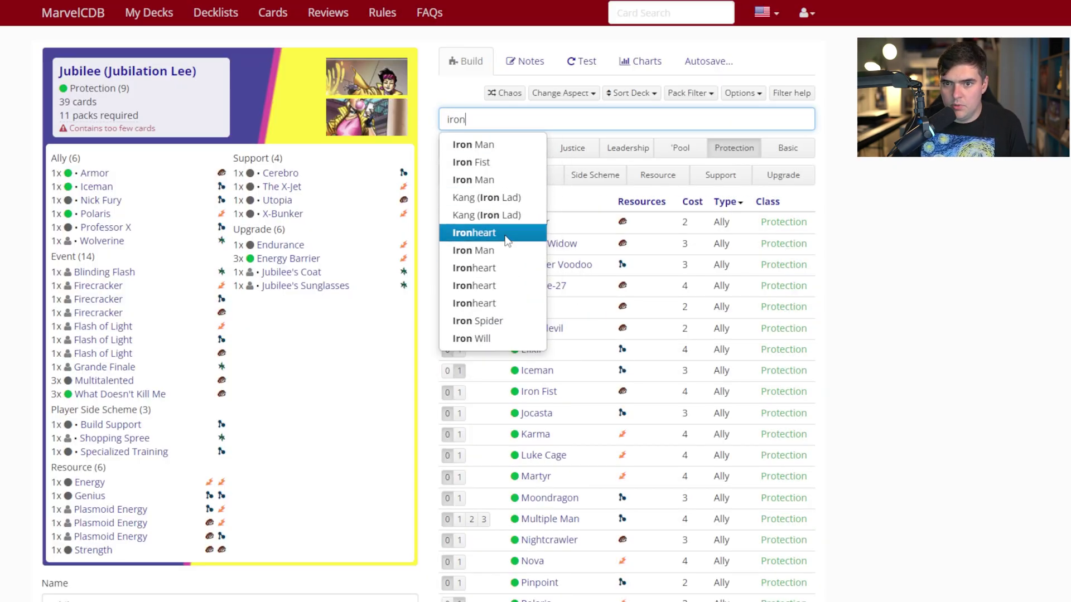
key("Return")
key("1")
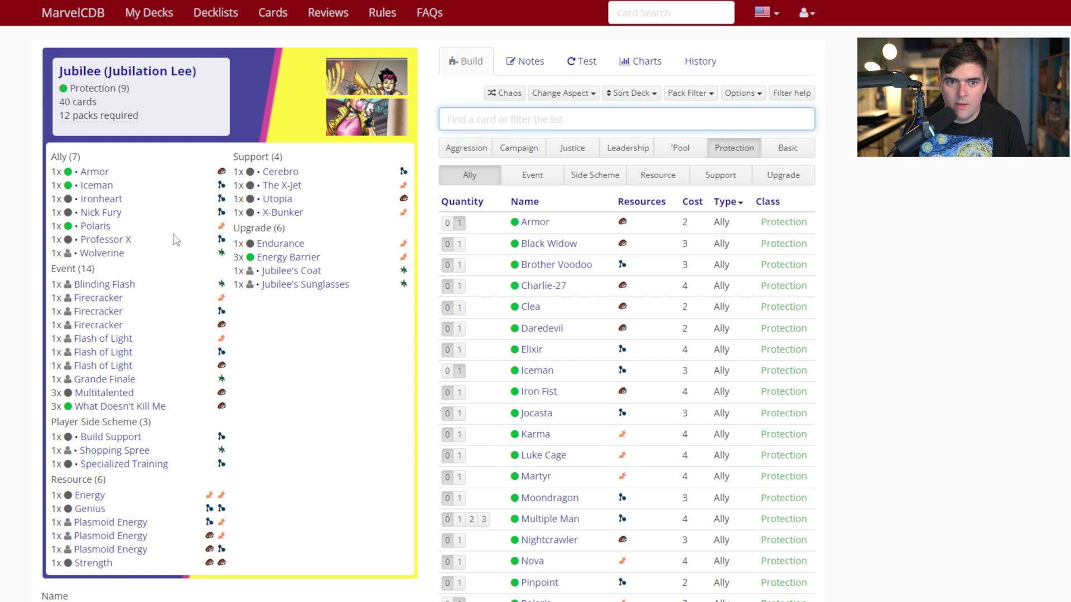
left_click(641, 60)
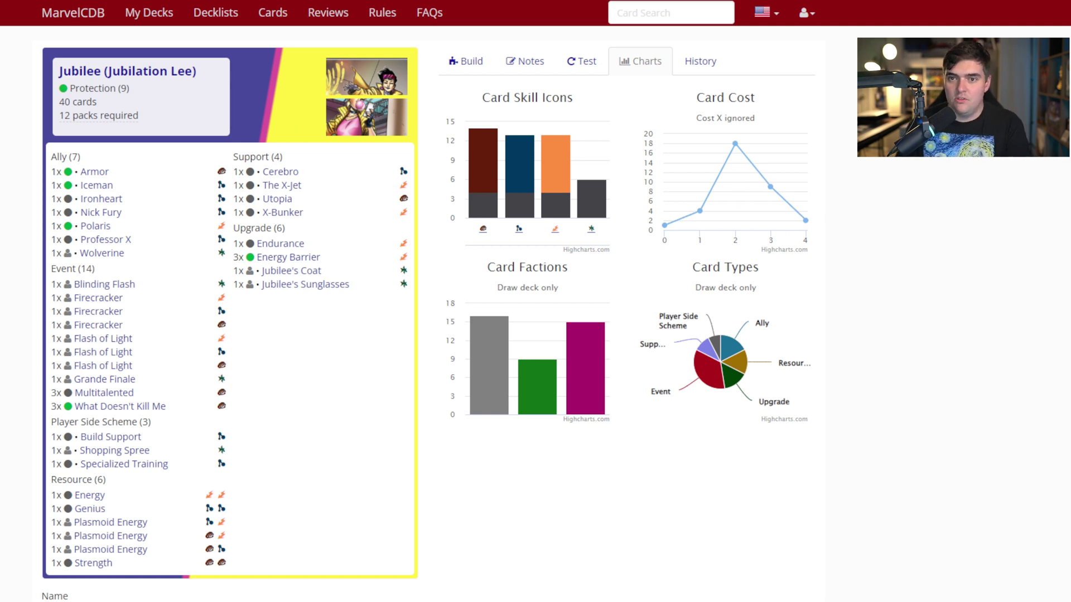
Look over the deck's tags and notes, then bring up the card draw simulator
left_click(520, 66)
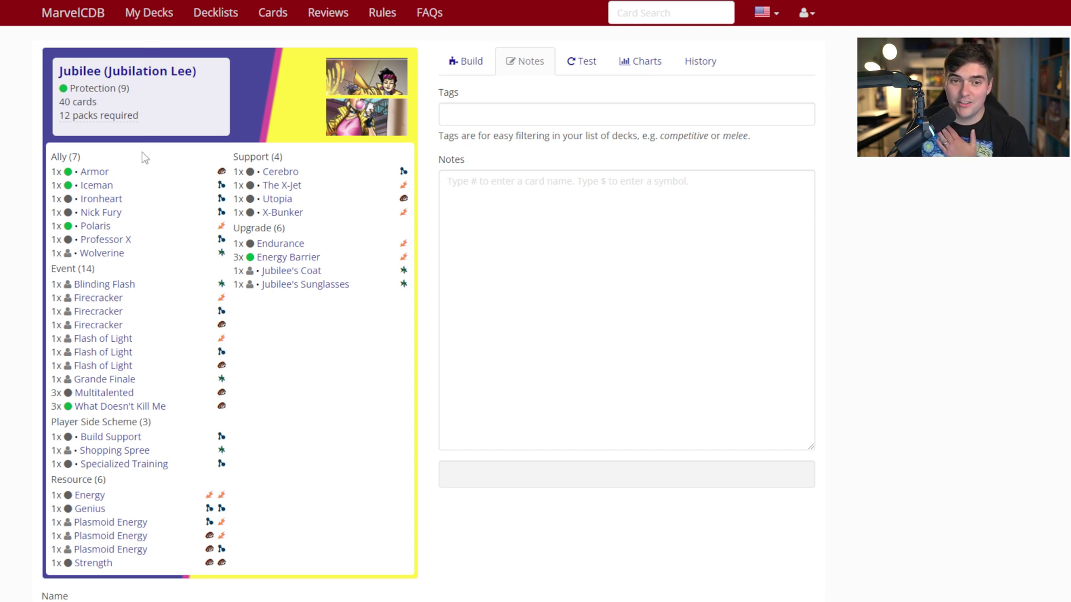
left_click(583, 70)
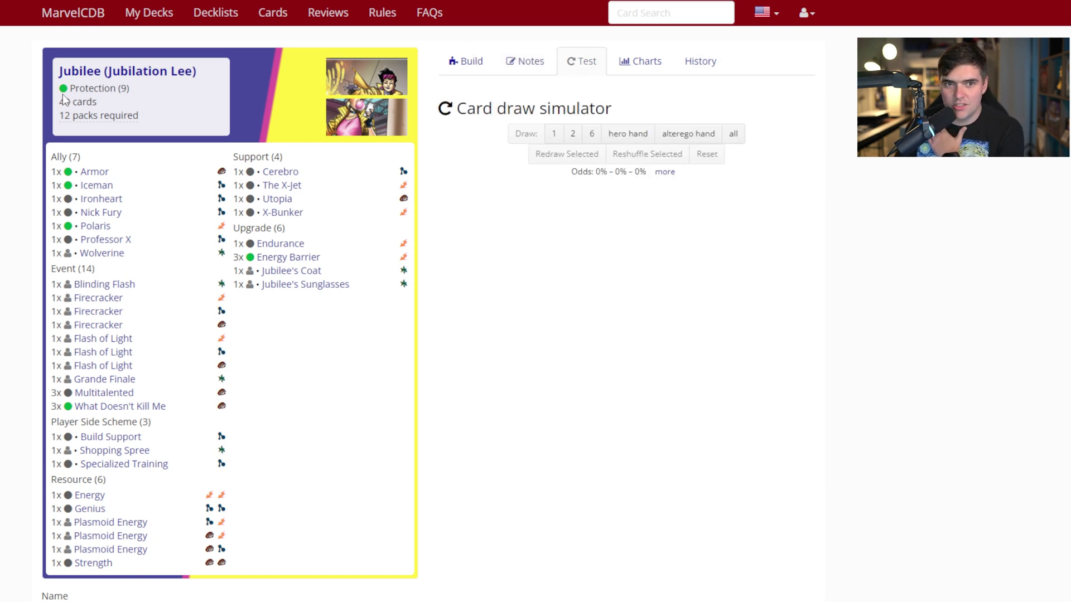
Draw a sample alter-ego hand, reset it, and draw a five-card hero hand instead
left_click(688, 135)
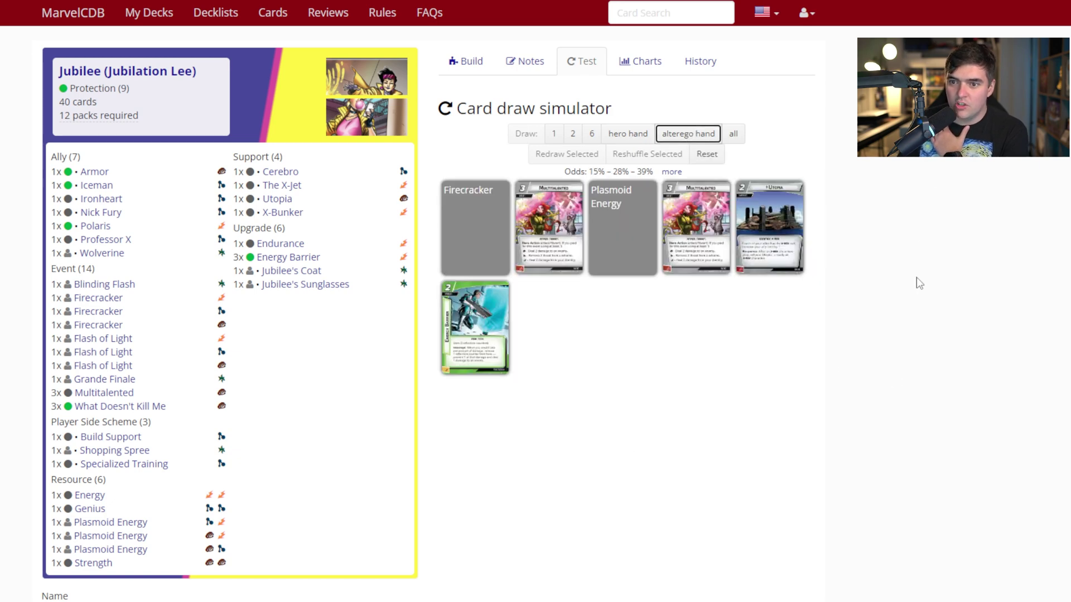
mouse_move(479, 222)
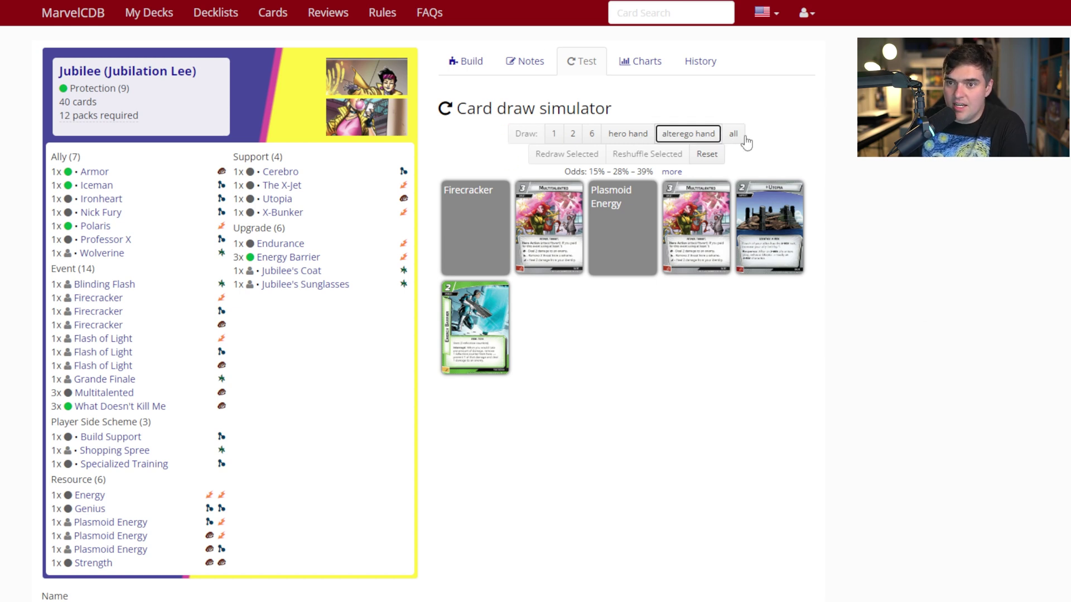
left_click(707, 154)
left_click(627, 135)
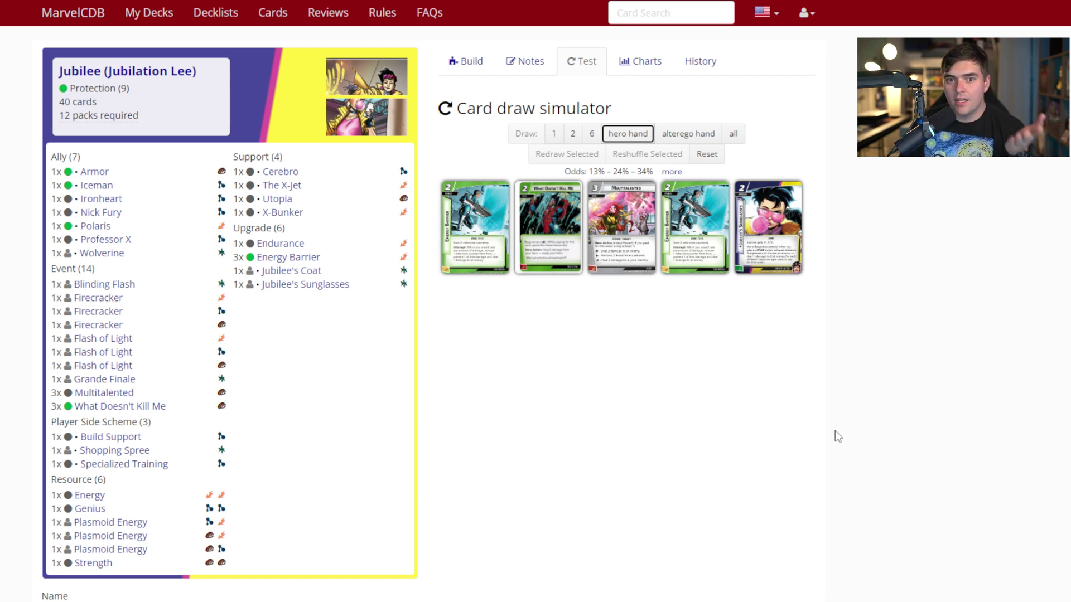
Rename the deck 'Jubilee - New Jubilee Deck' and save it
scroll(410, 274, "down", 3)
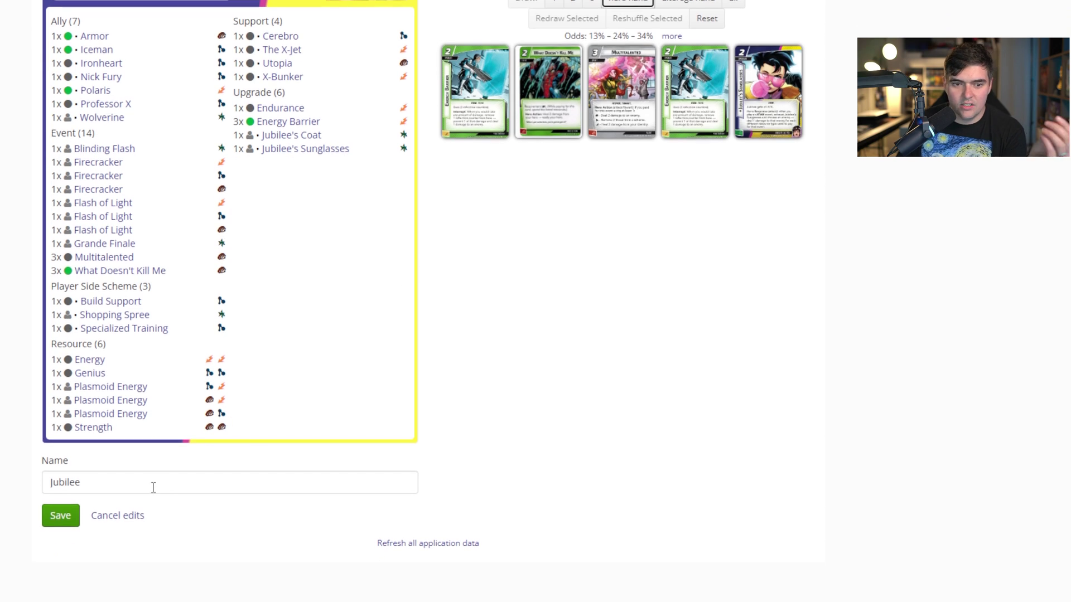
left_click(155, 482)
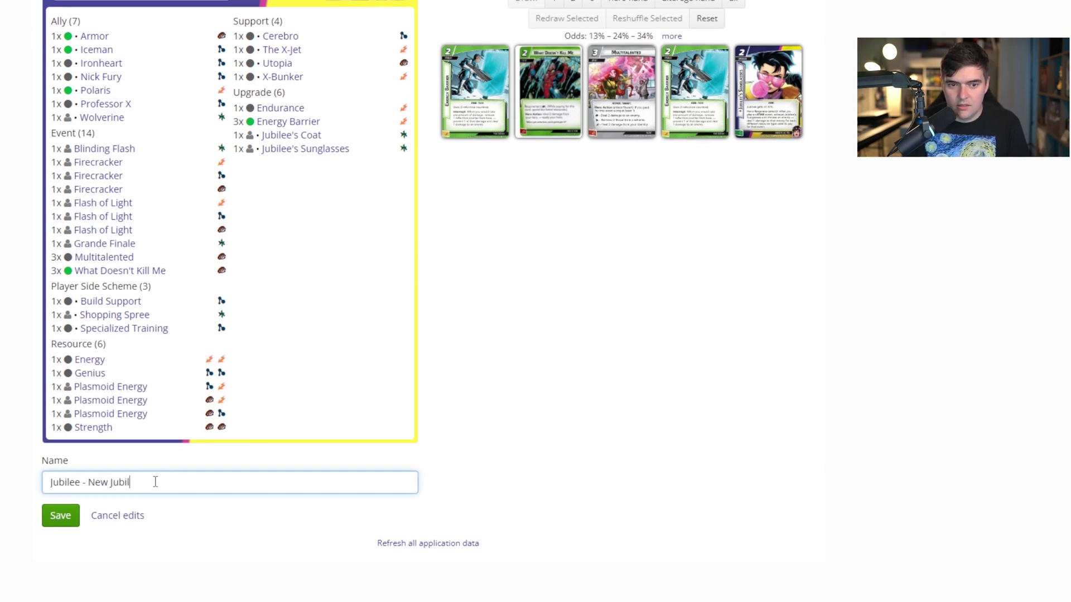
left_click(67, 516)
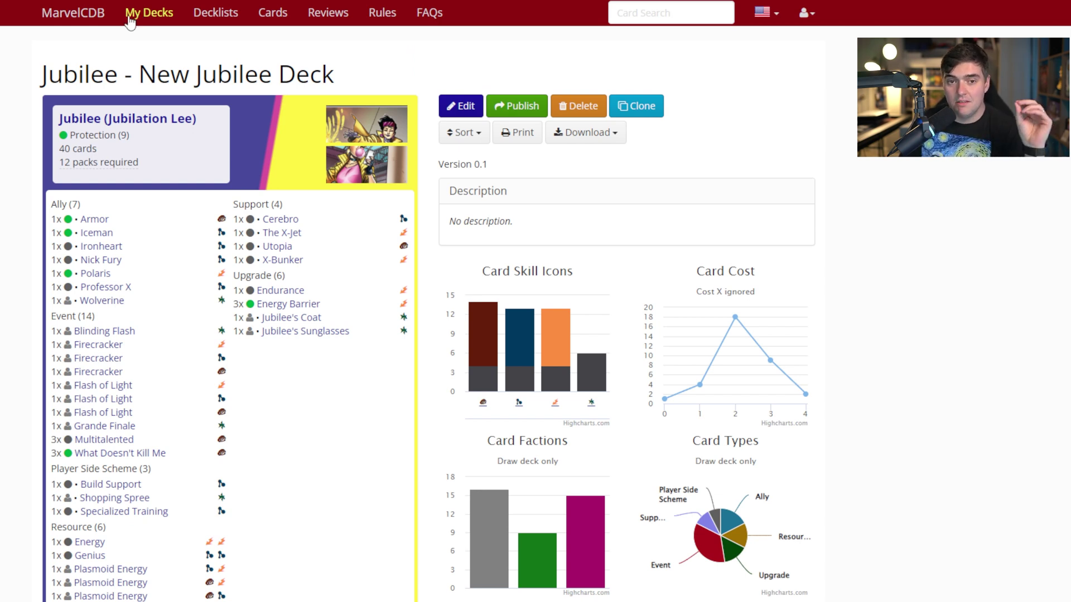
left_click(144, 17)
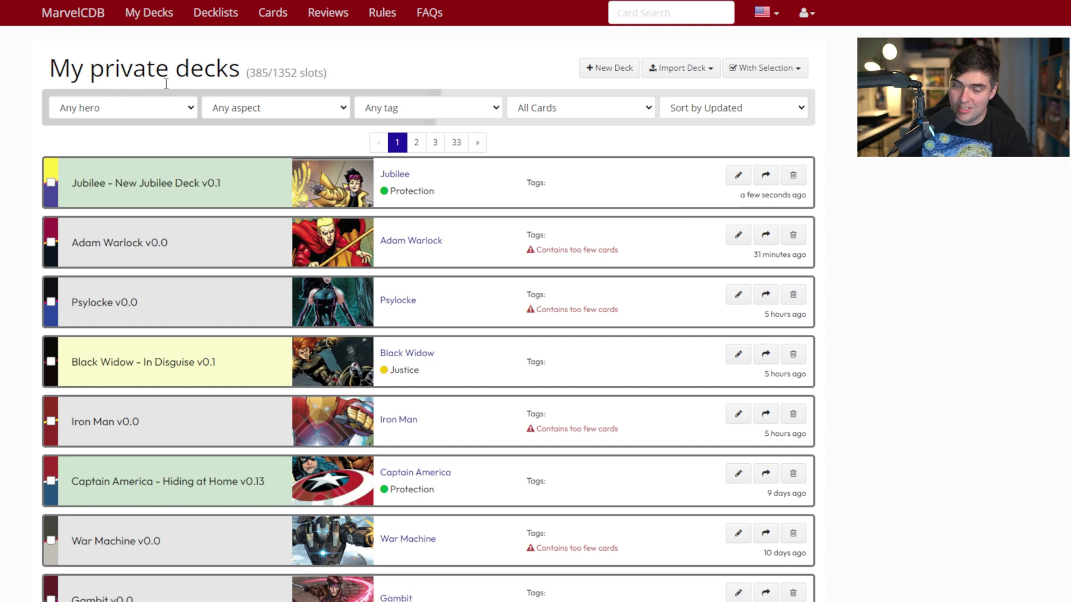
left_click(140, 189)
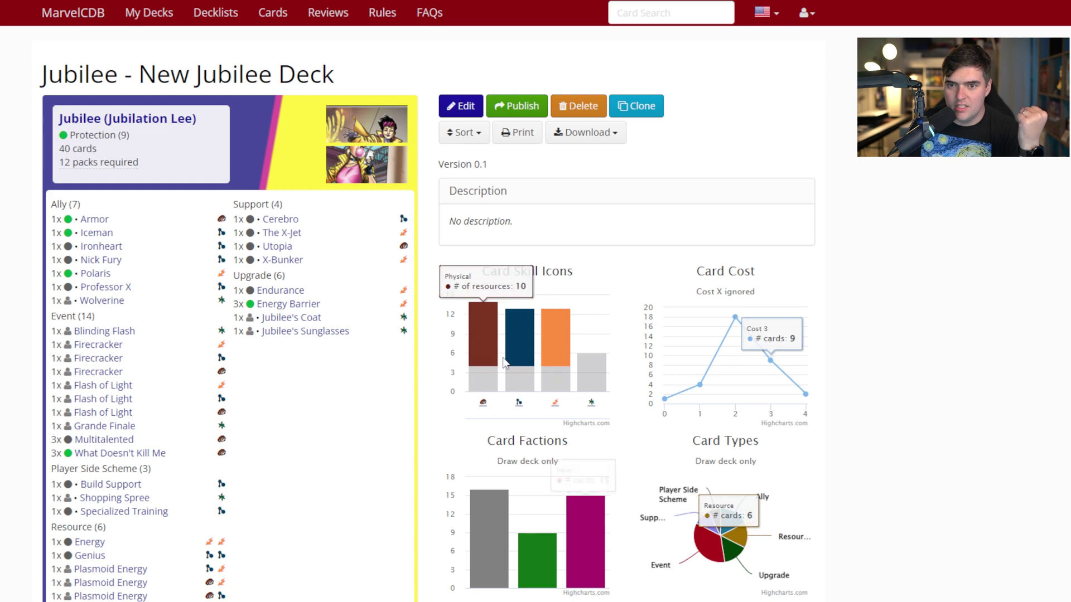
key("alt+Left")
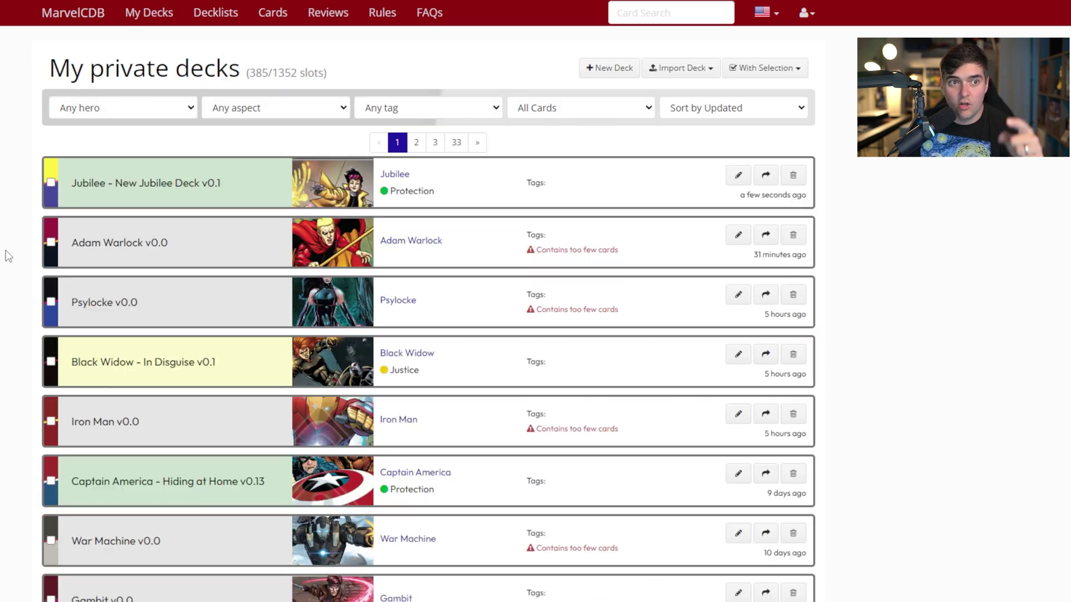
scroll(119, 185, "down", 9)
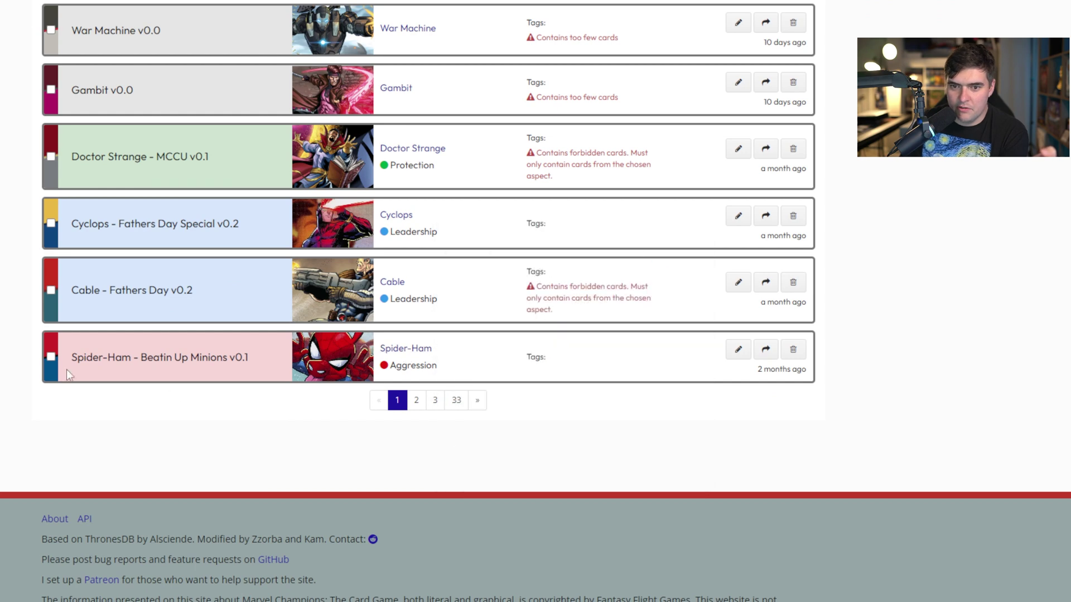
scroll(428, 301, "up", 9)
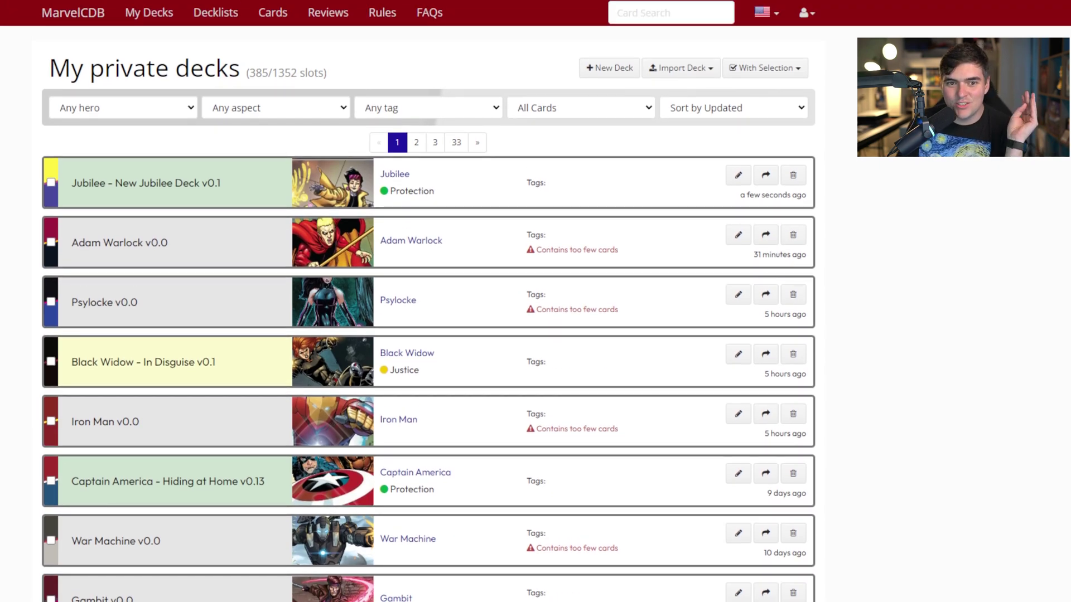
left_click(114, 187)
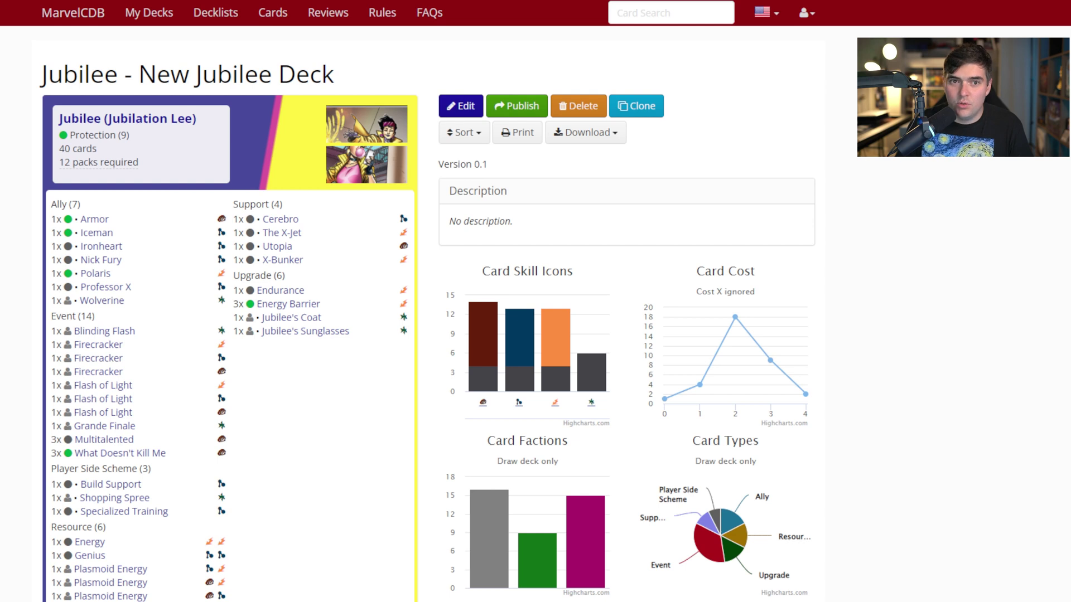
Copy the deck page's web address from the browser's address bar
key("F11")
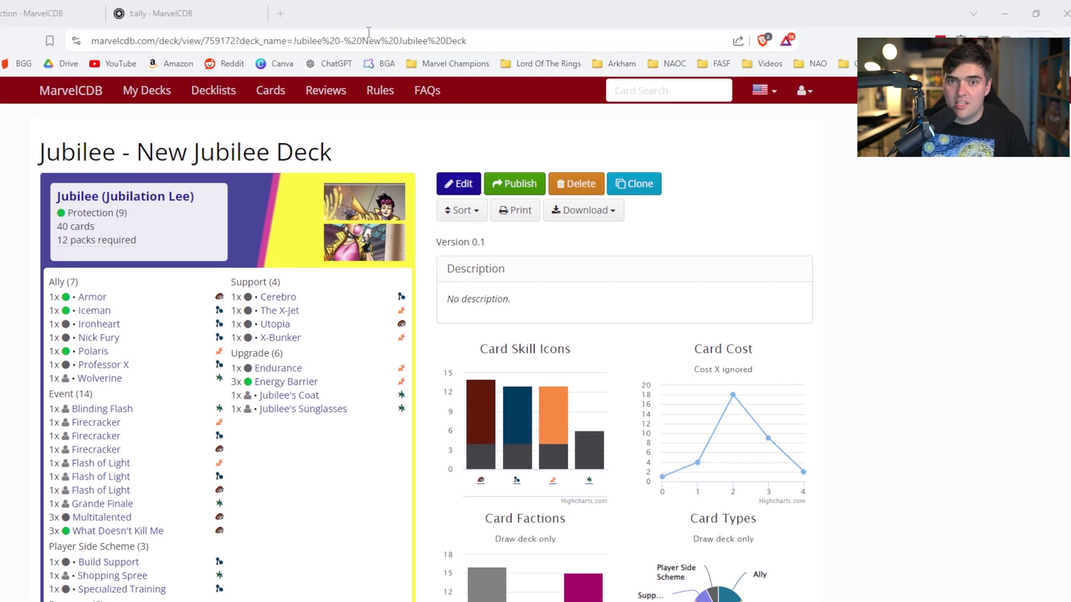
left_click(537, 35)
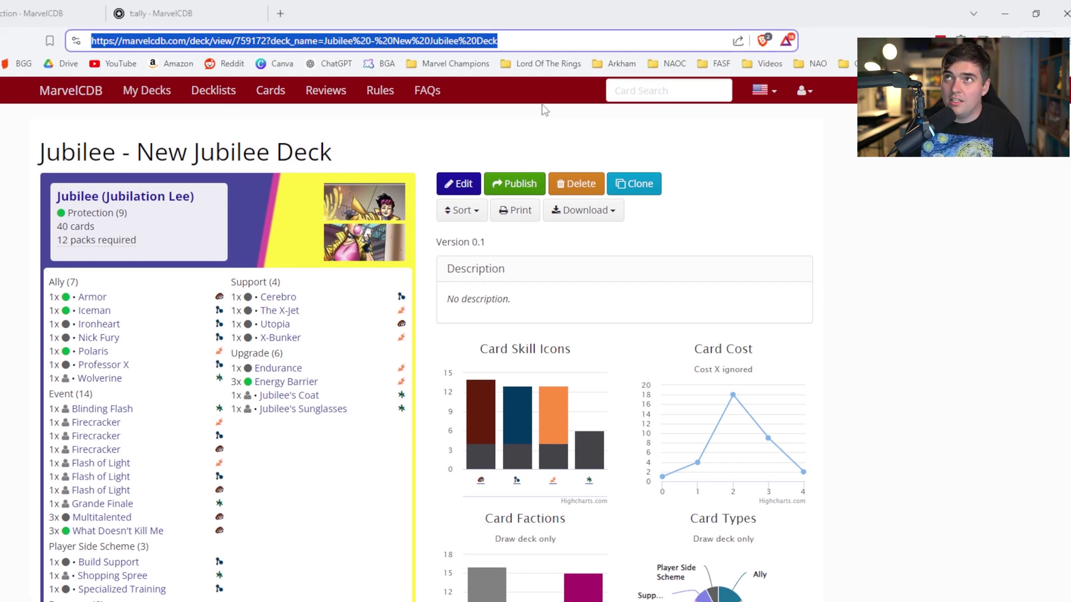
key("F11")
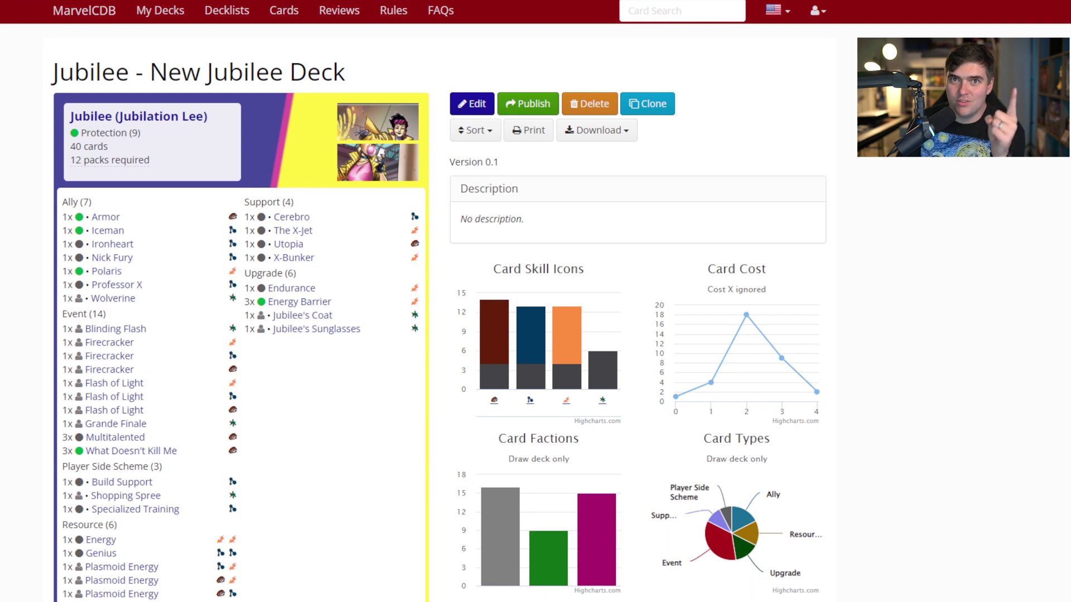
Turn 'Share your decks.' on in the account profile settings and save them
left_click(815, 11)
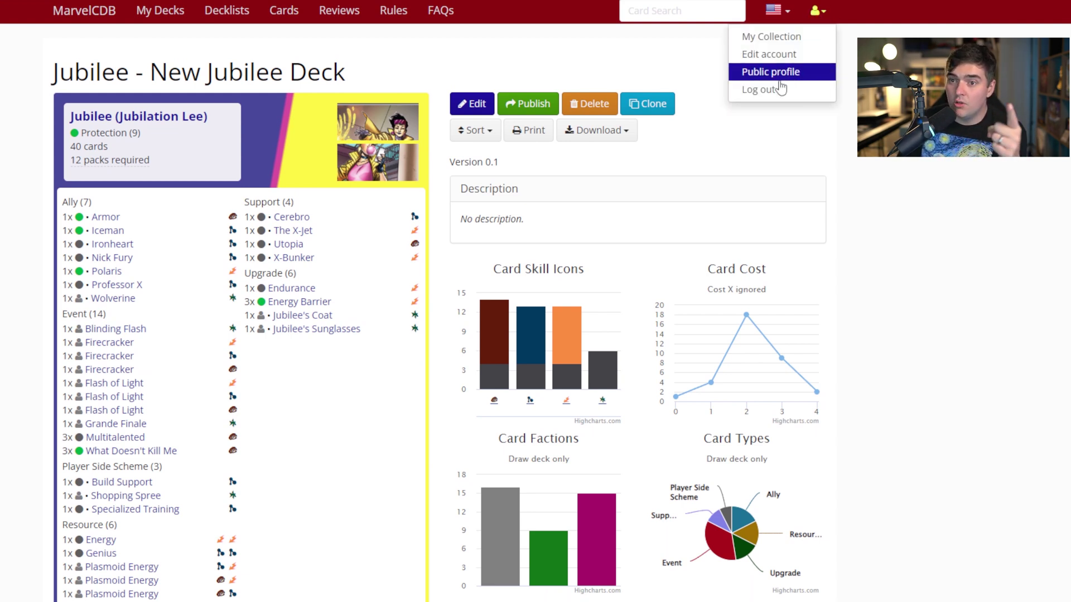
left_click(781, 58)
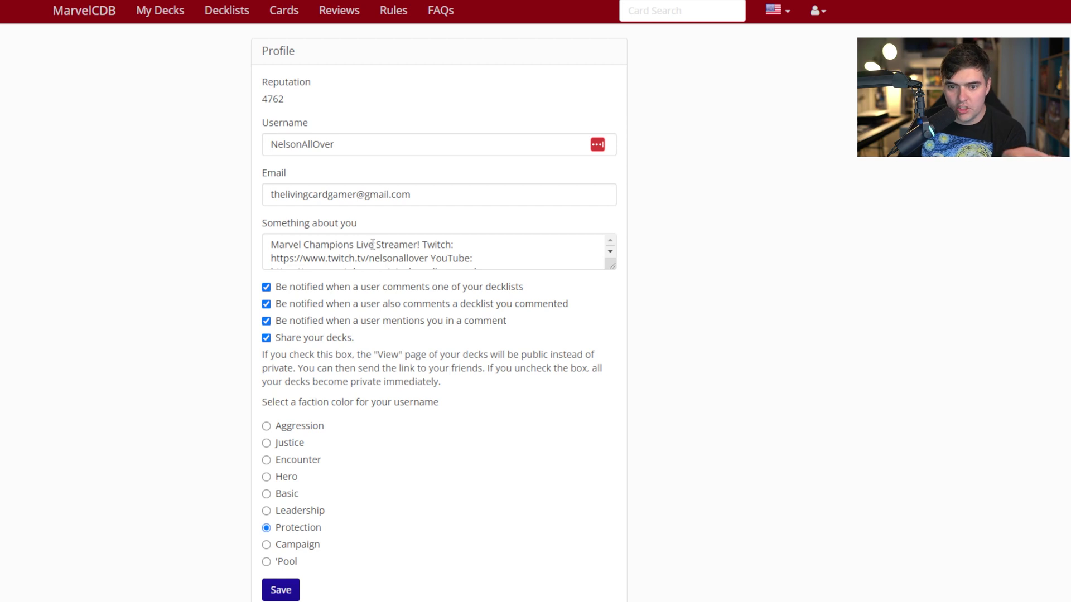
left_click(266, 338)
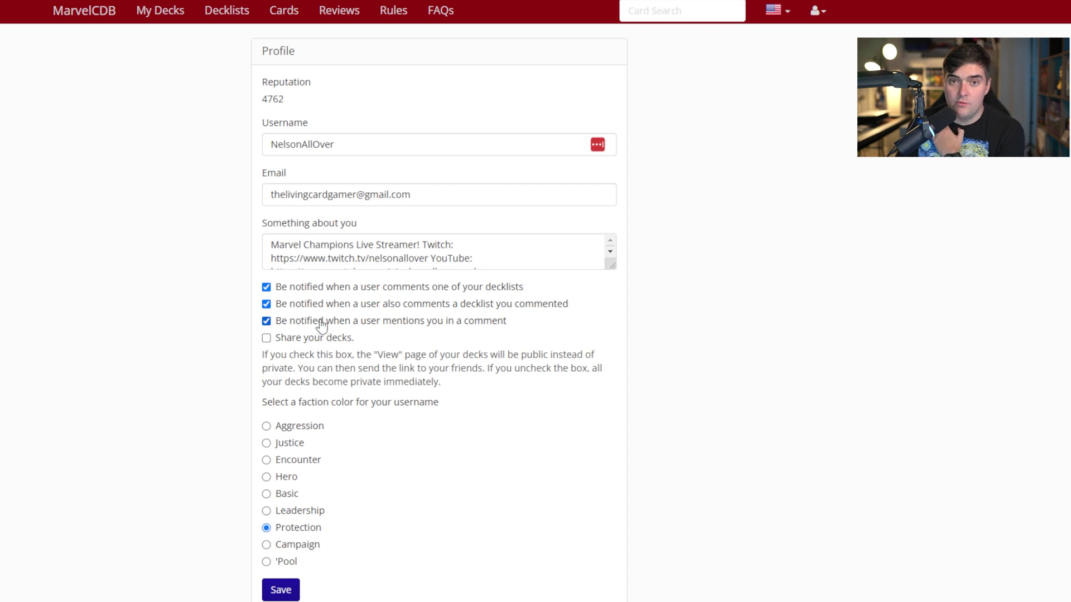
left_click(267, 338)
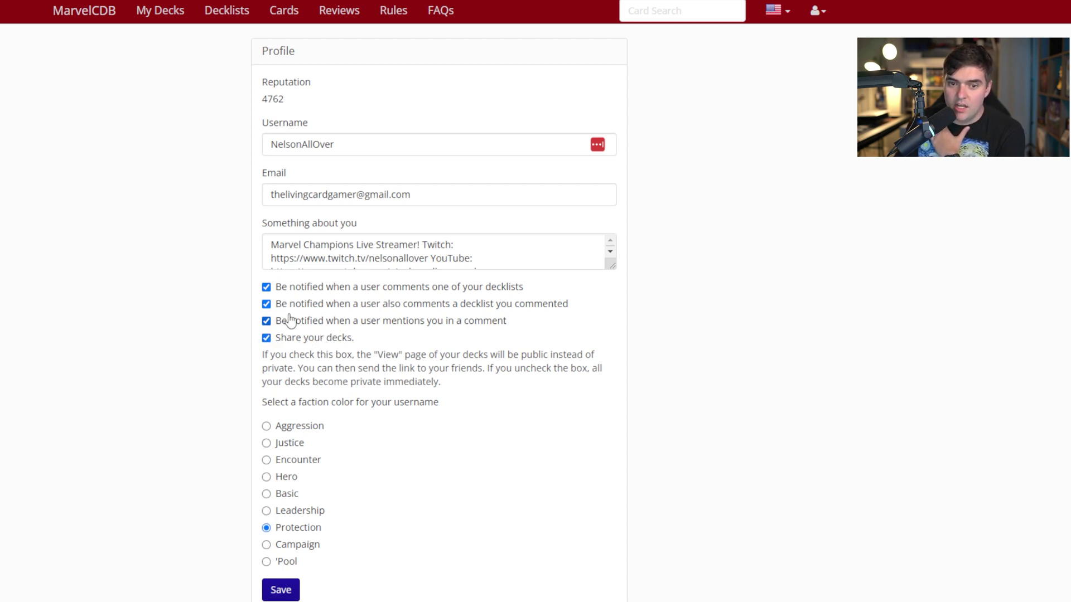
left_click(280, 589)
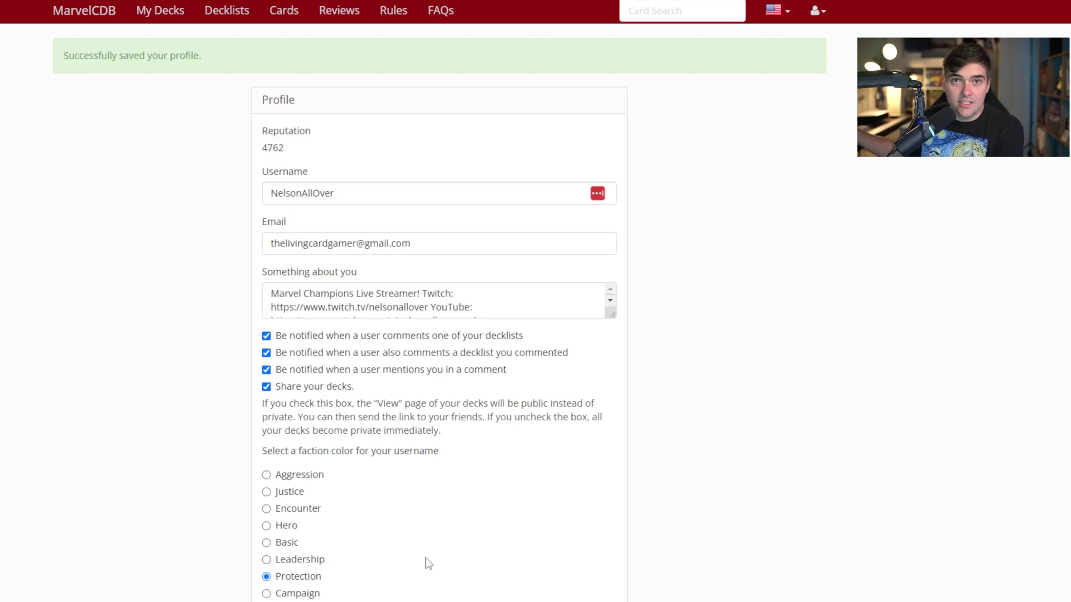
Return to the 'Jubilee - New Jubilee Deck' page via the home page and My Decks
left_click(84, 11)
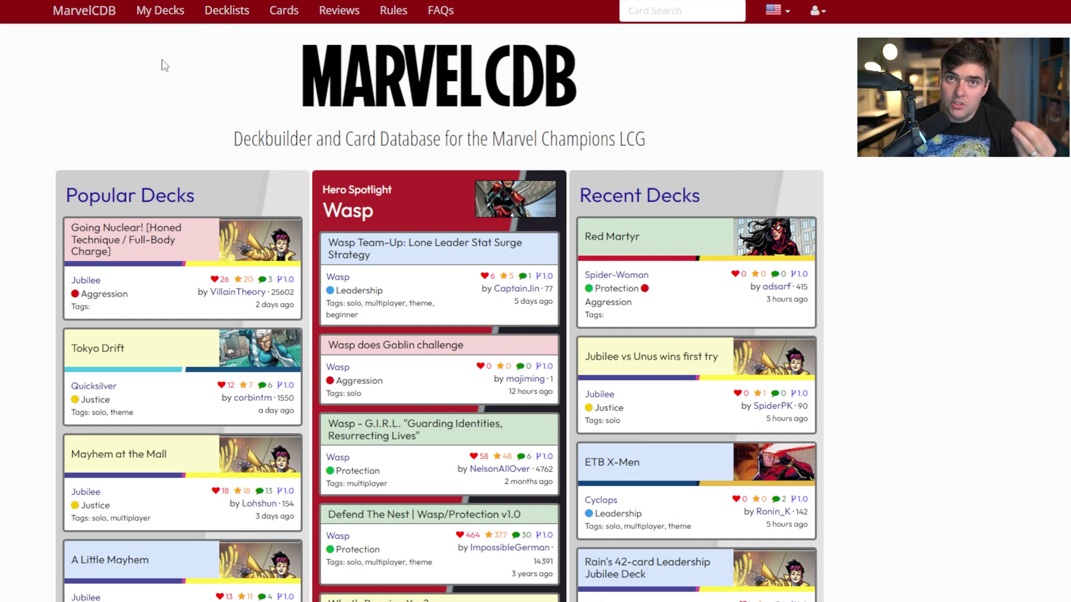
left_click(159, 17)
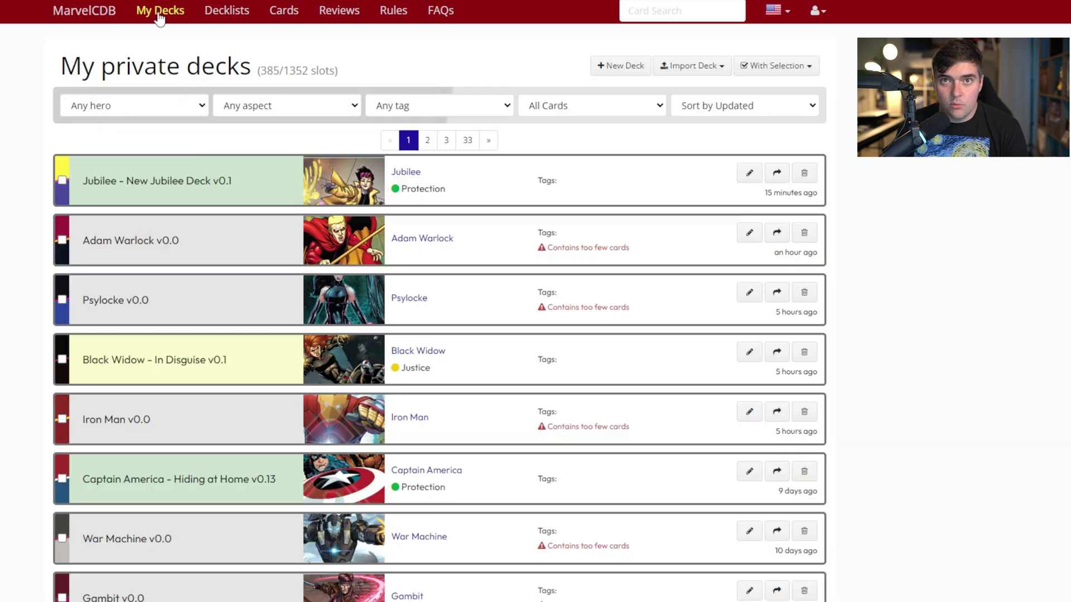
left_click(167, 182)
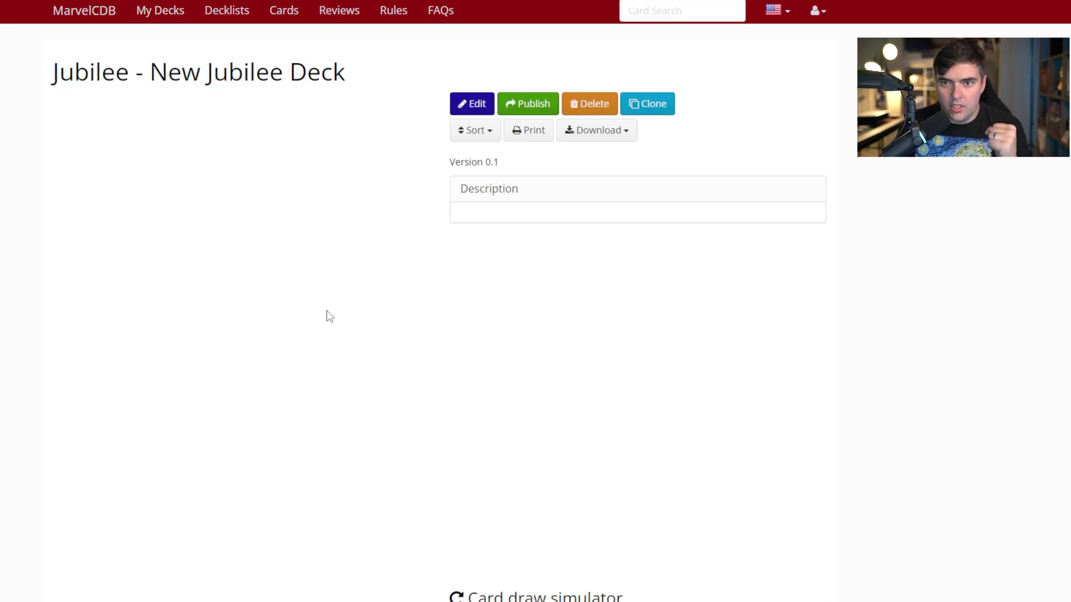